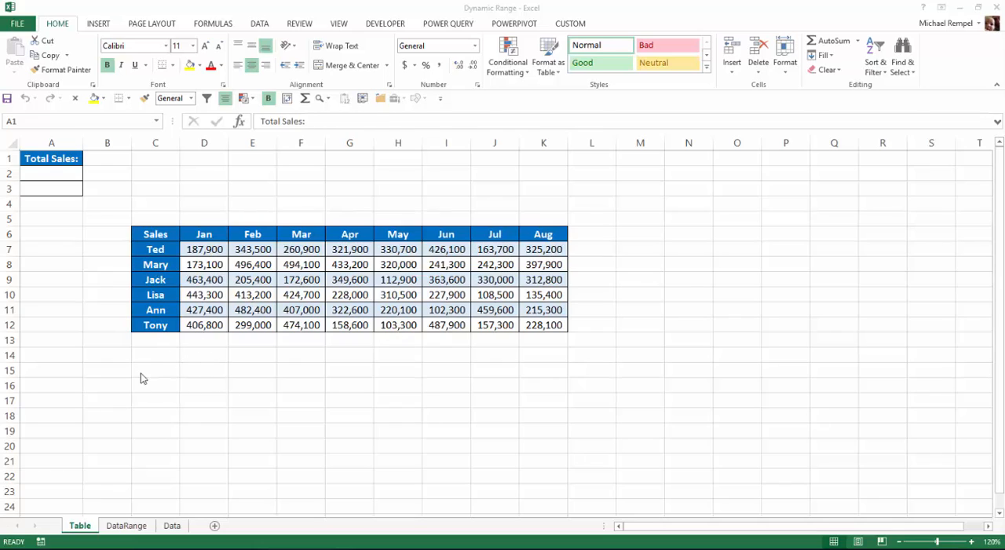
- Enter =SUM(D7:K12) under Total Sales, giving 14,711,800
click(55, 171)
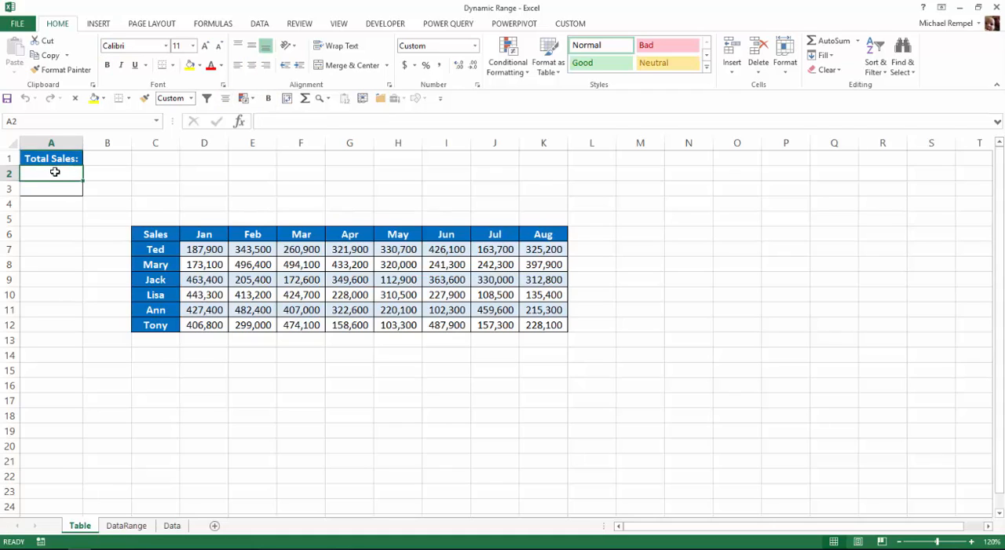
text(=SUM()
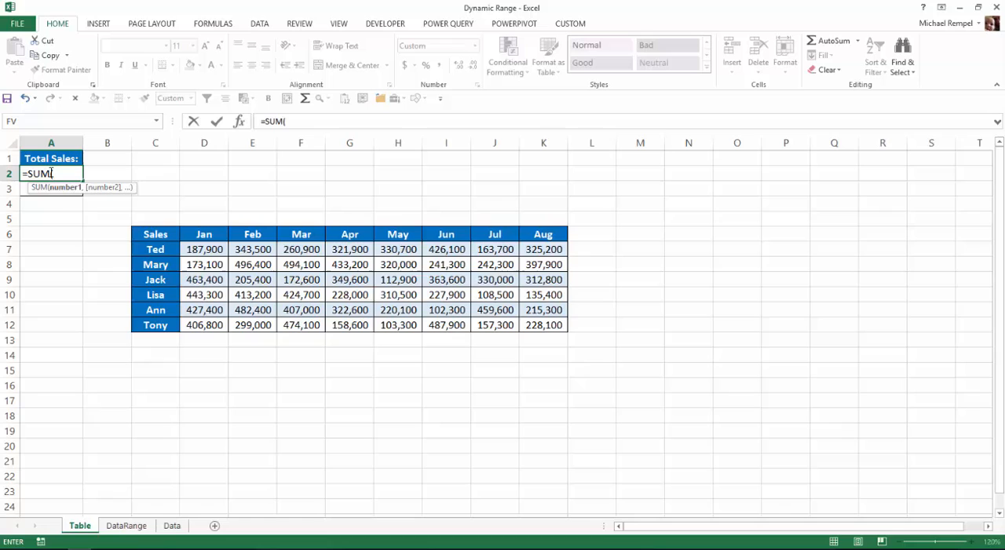
drag(189, 250, 542, 330)
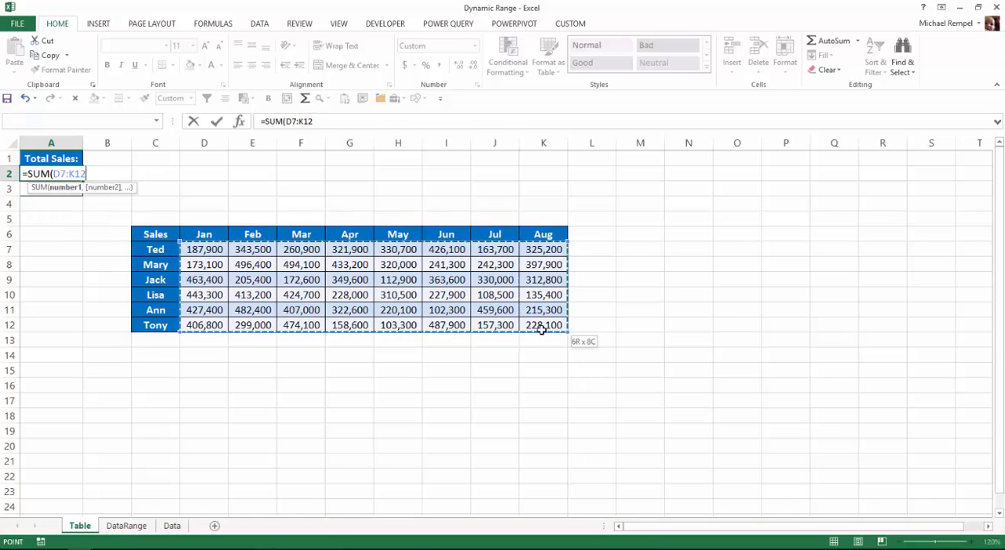
text())
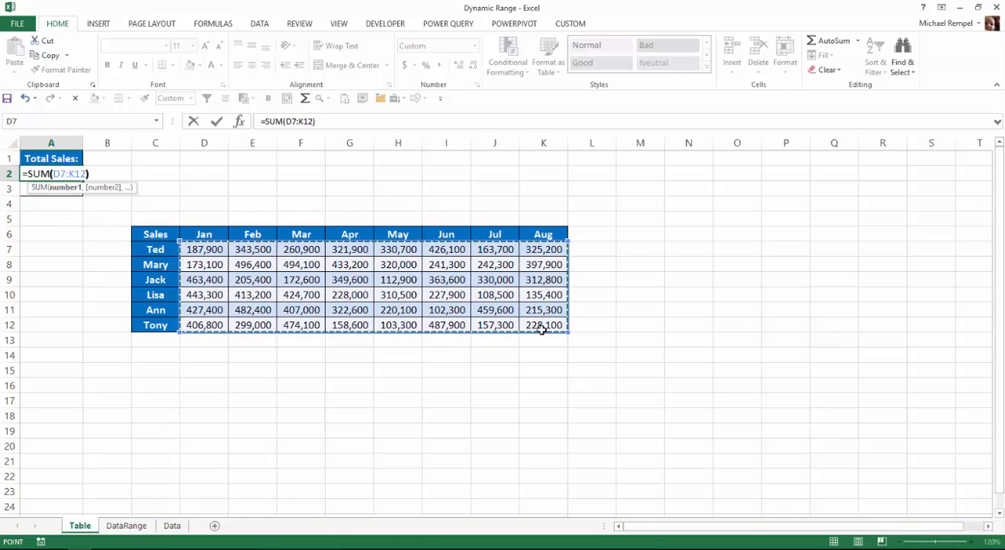
key(Return)
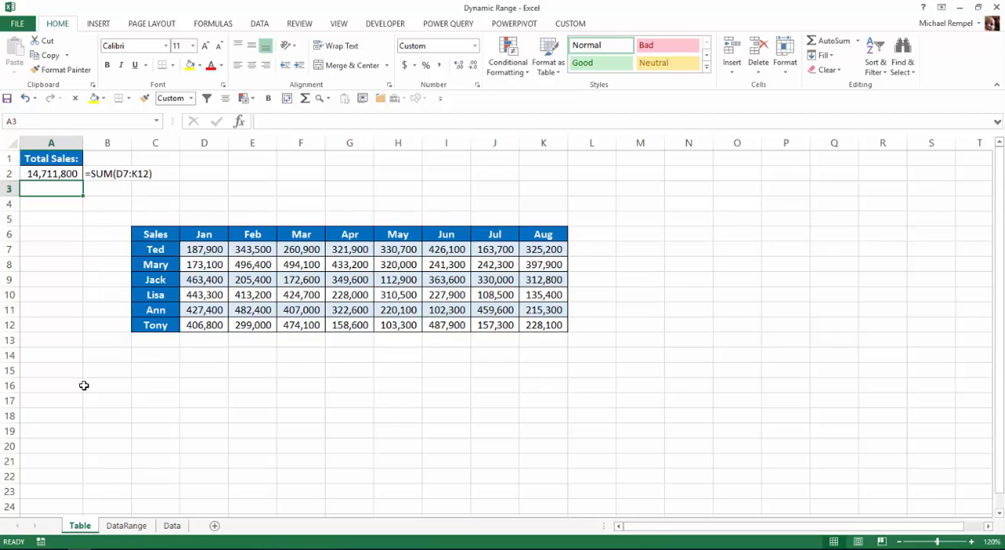
click(175, 525)
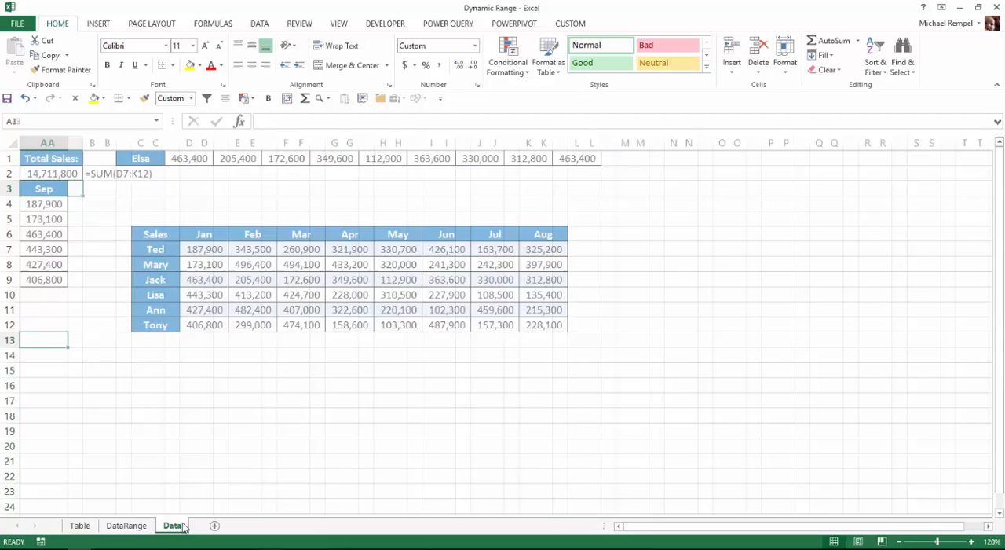
drag(43, 191, 57, 276)
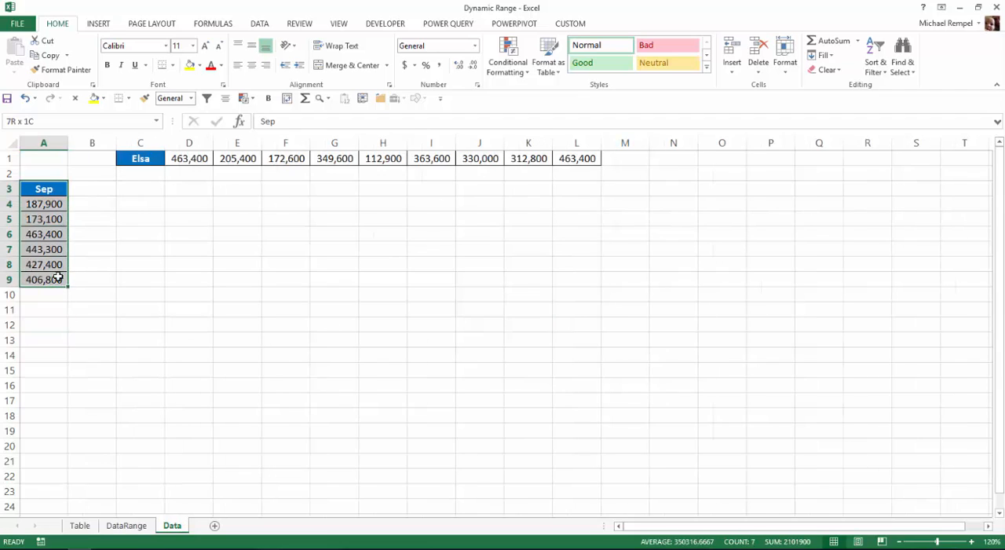
key(ctrl+c)
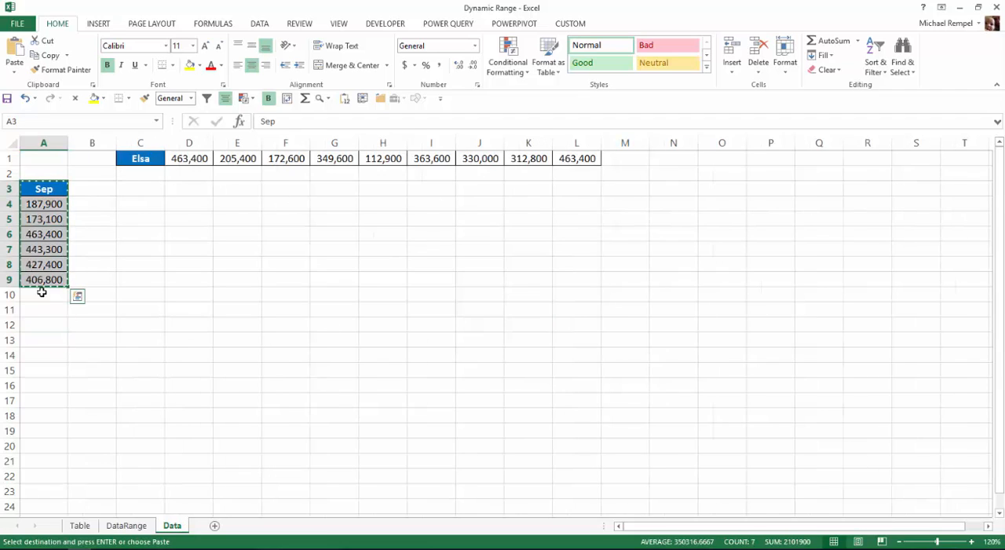
click(82, 526)
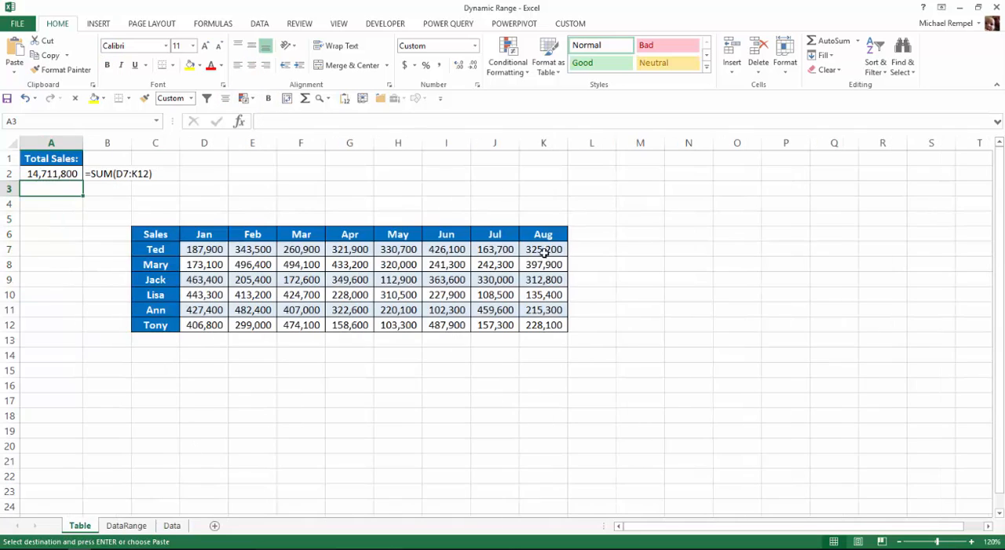
click(596, 234)
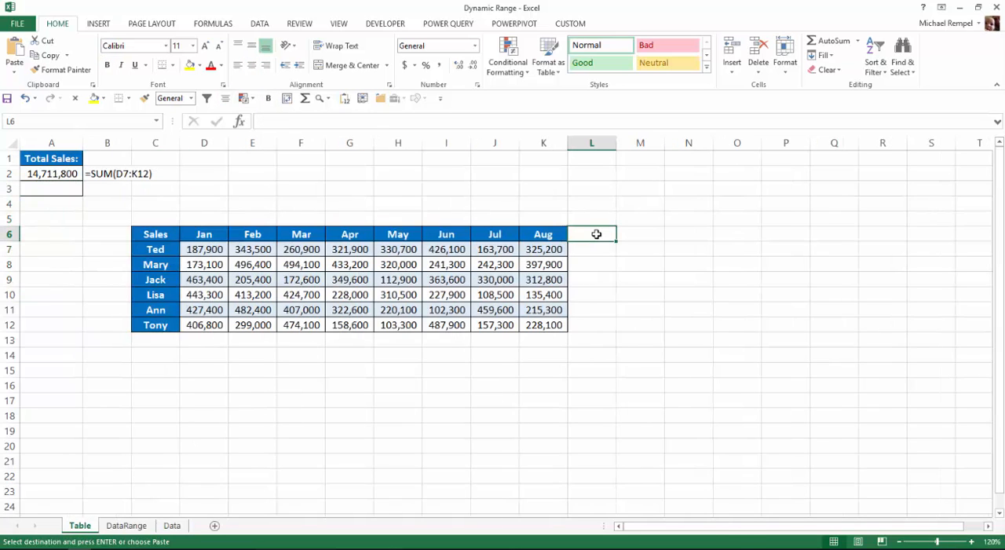
key(ctrl+v)
click(378, 340)
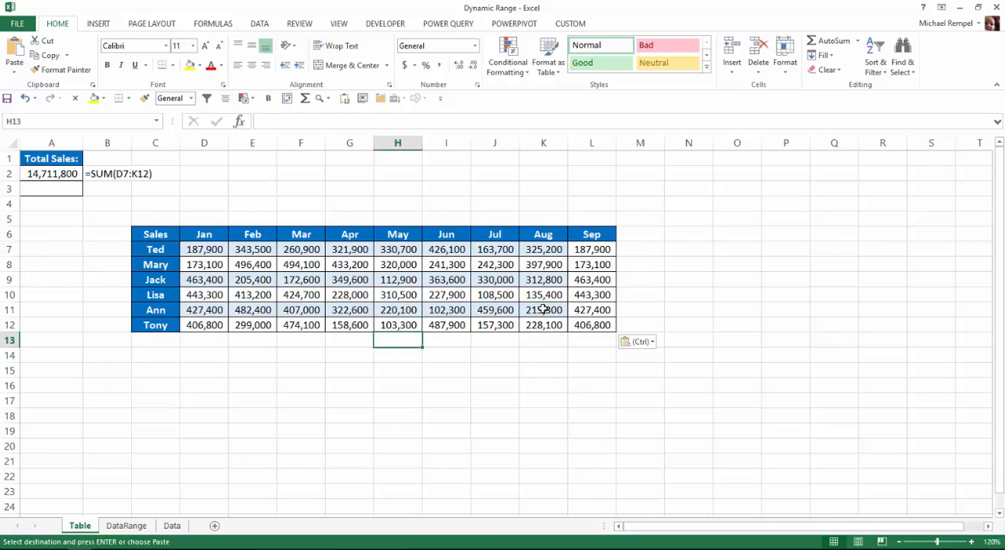
key(Escape)
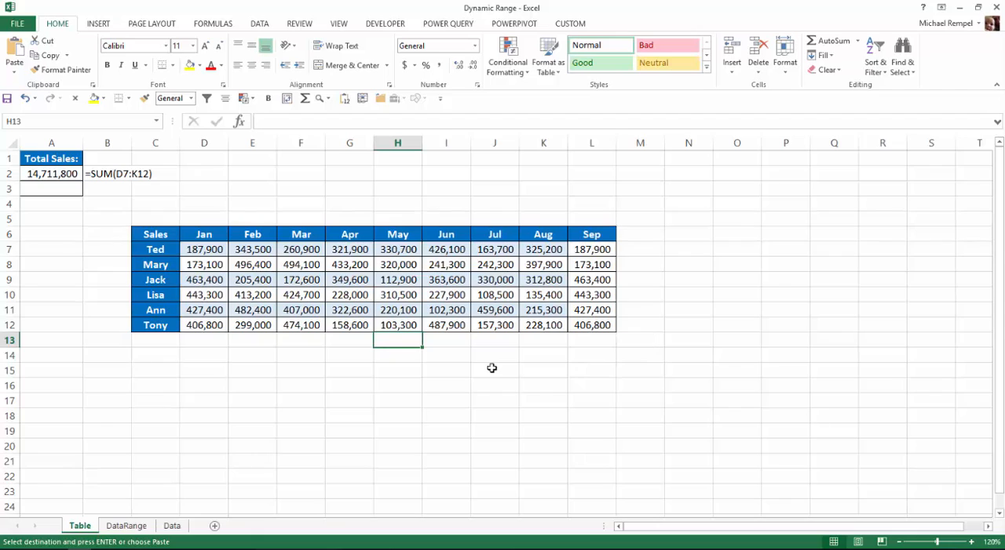
key(ctrl+z)
click(357, 370)
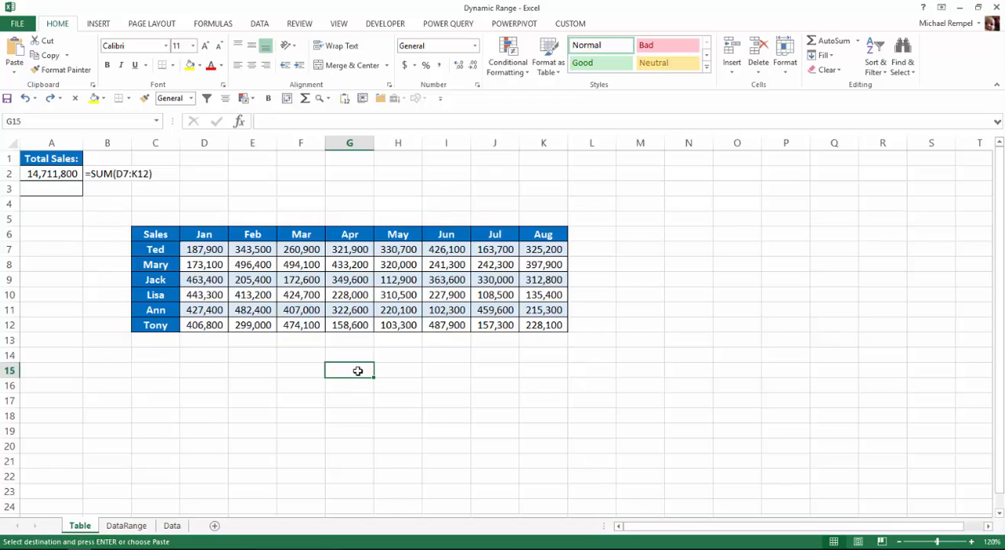
- Convert the Jan–Aug sales range into a table with headers (Ctrl+T)
click(315, 279)
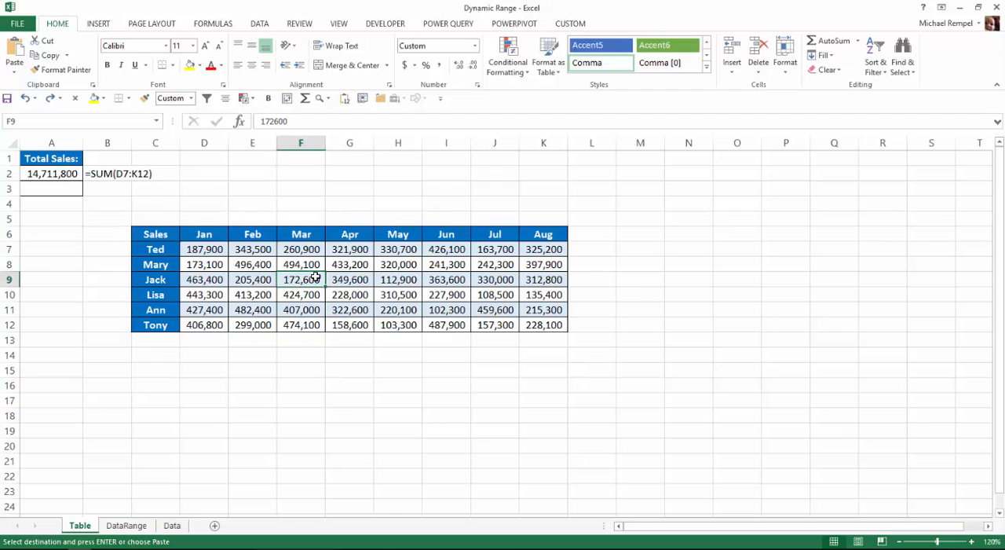
key(ctrl+t)
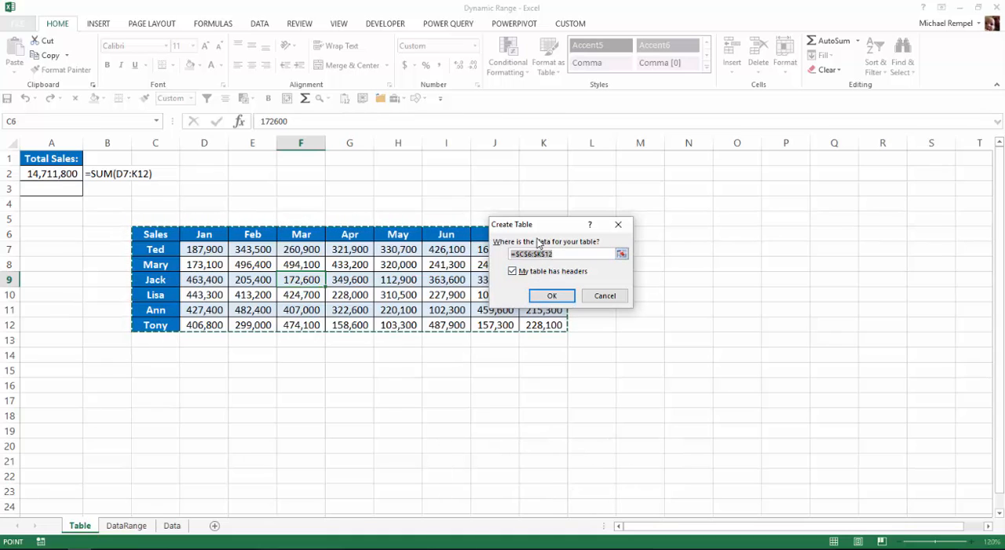
click(550, 296)
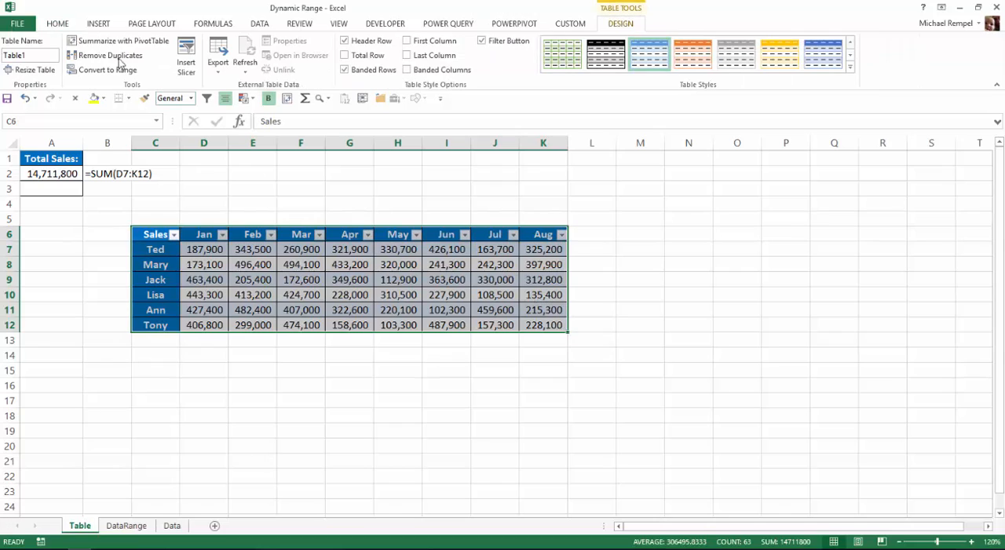
- Rename the new table to CorpSales in the Table Name box
click(50, 56)
text(CorpS)
text(ale)
click(59, 190)
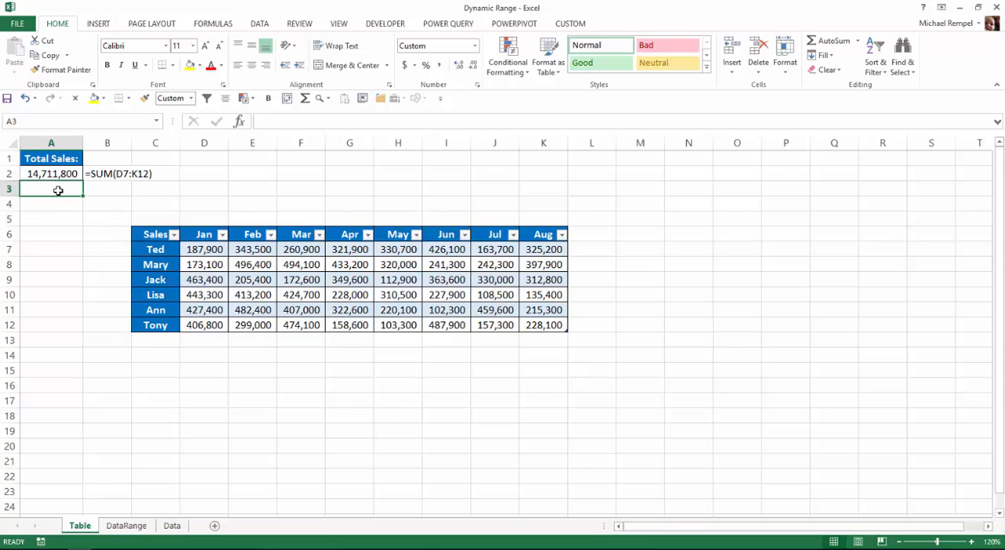
text(=sum)
- Enter =SUM(CorpSales) in A3, also returning 14,711,800
key(Tab)
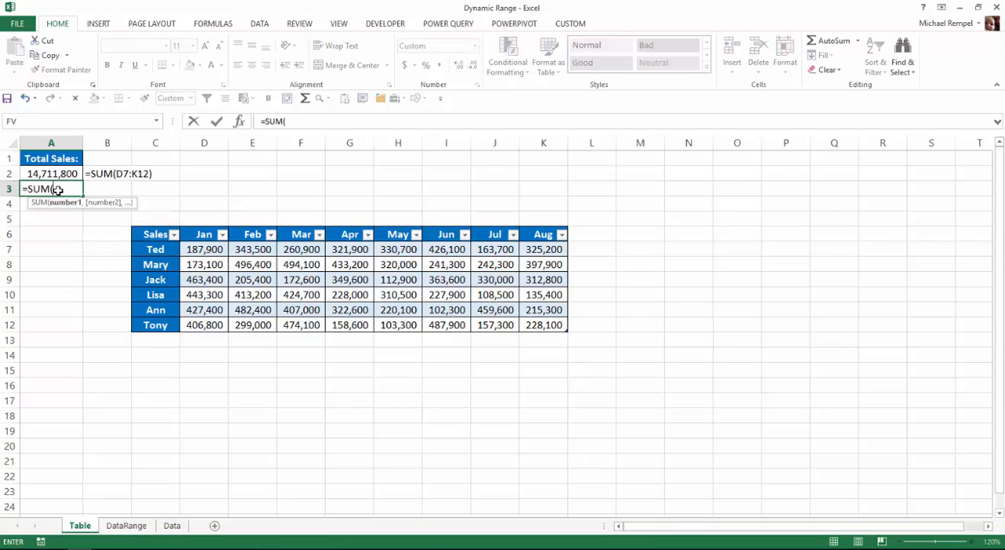
text(cor)
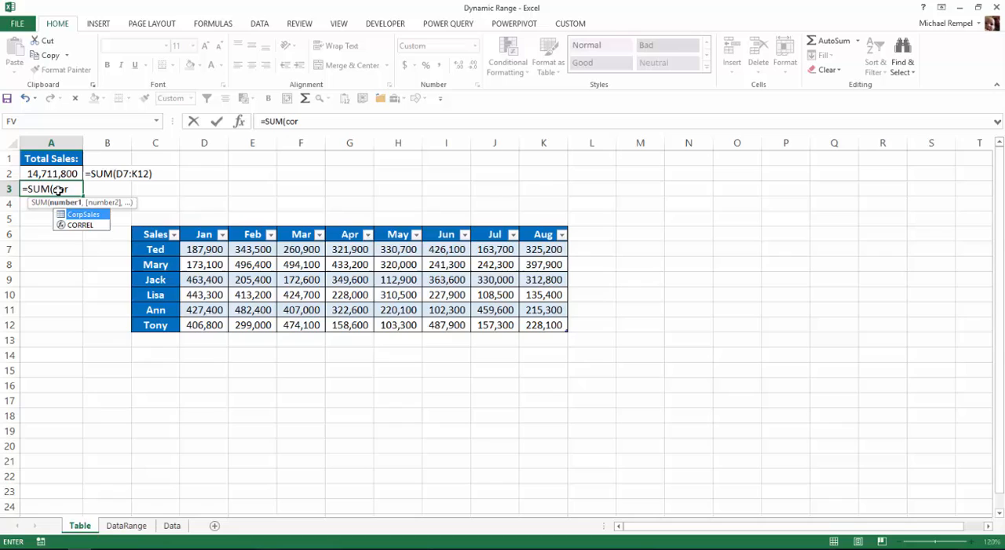
key(Tab)
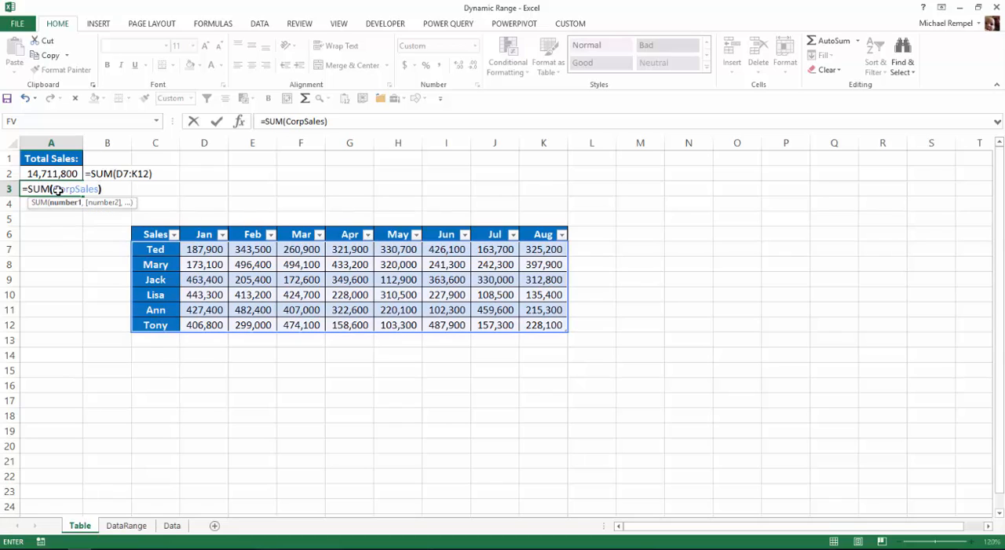
key(Return)
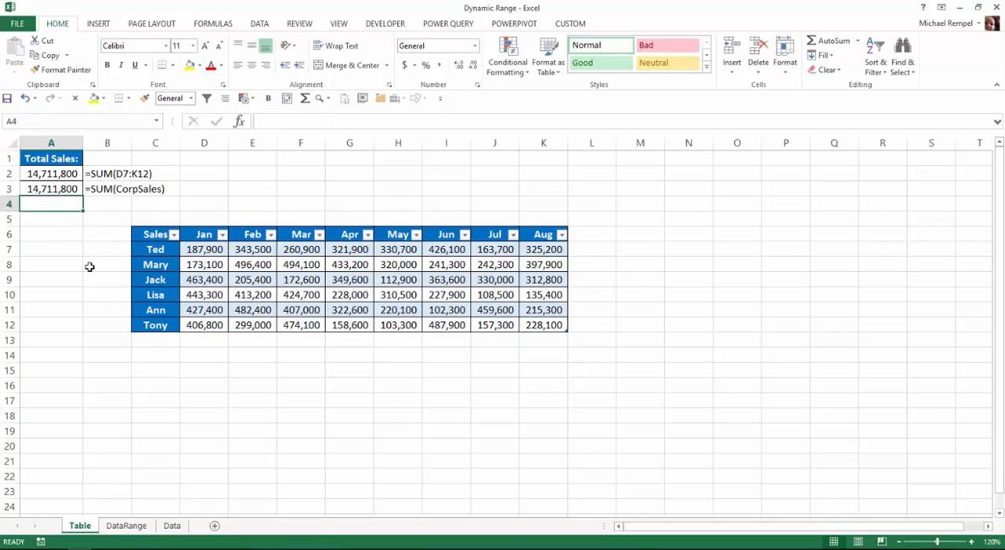
- Copy the Sep column from the Data sheet into L6 beside Aug on the Table sheet
click(171, 525)
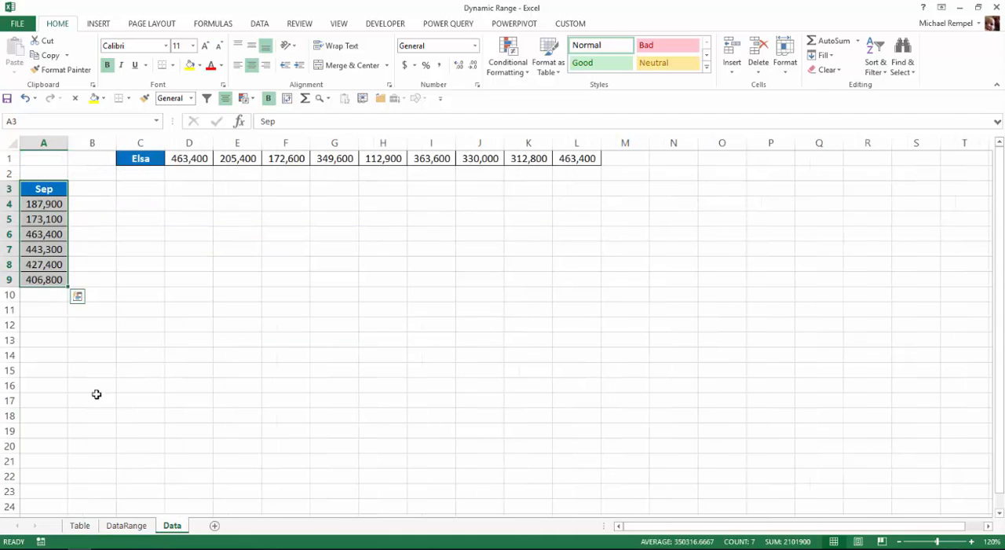
key(ctrl+c)
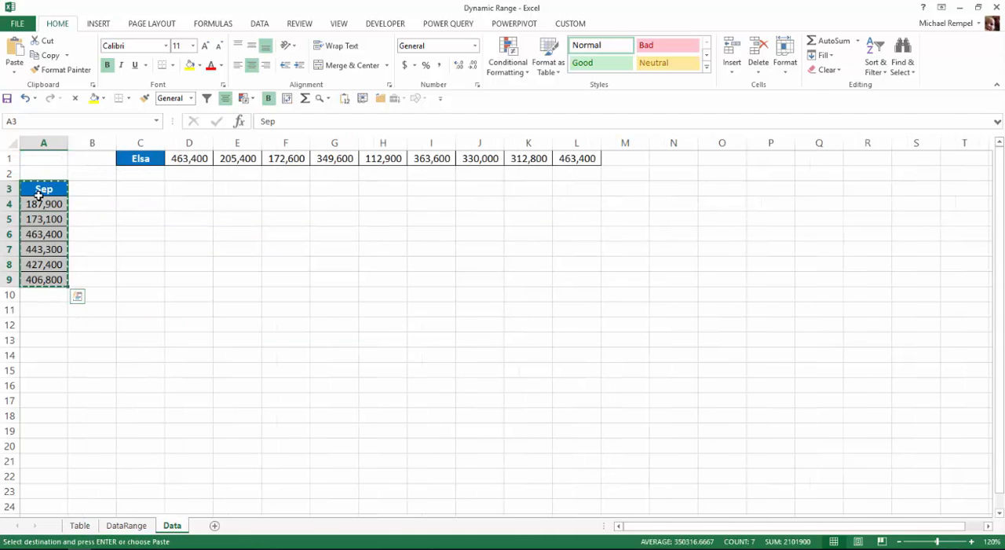
click(79, 525)
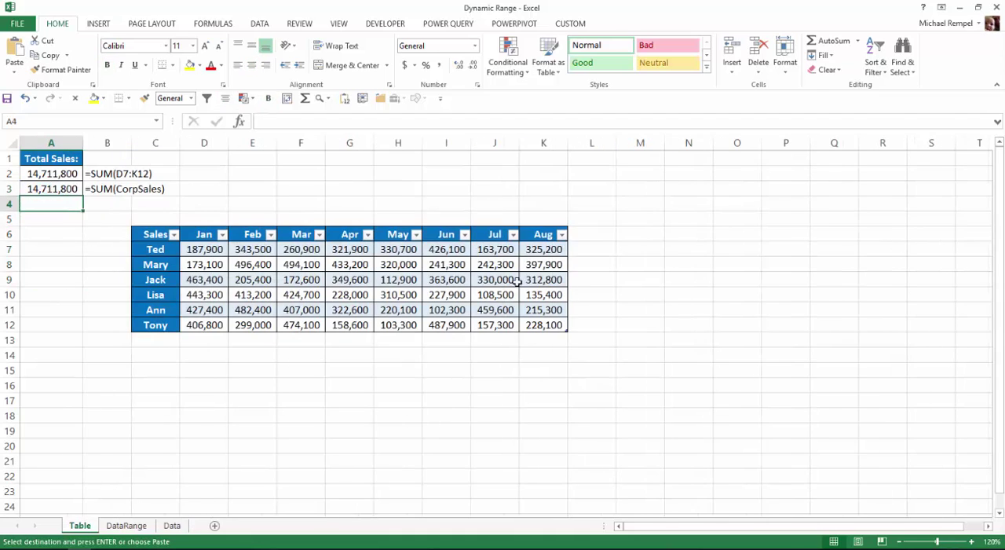
click(595, 233)
key(ctrl+v)
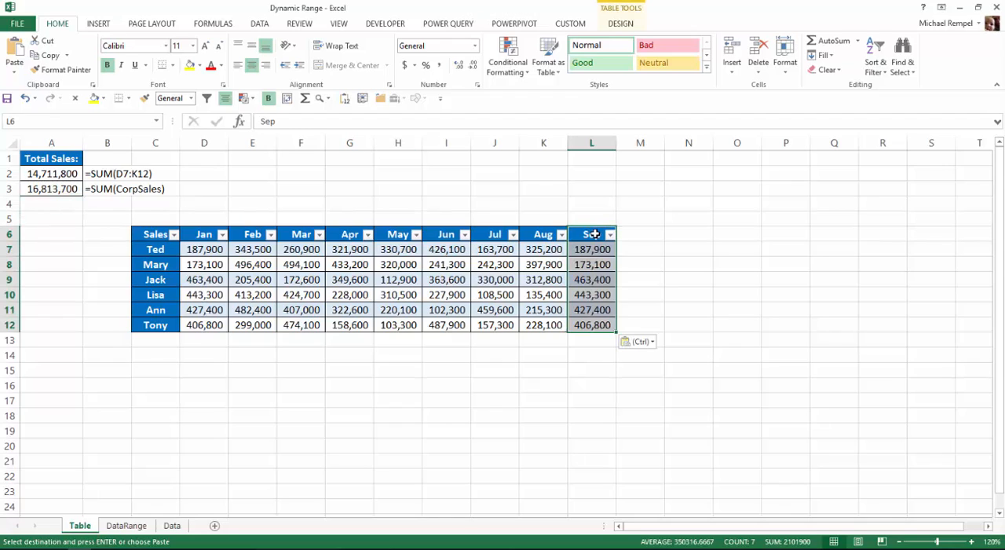
click(543, 352)
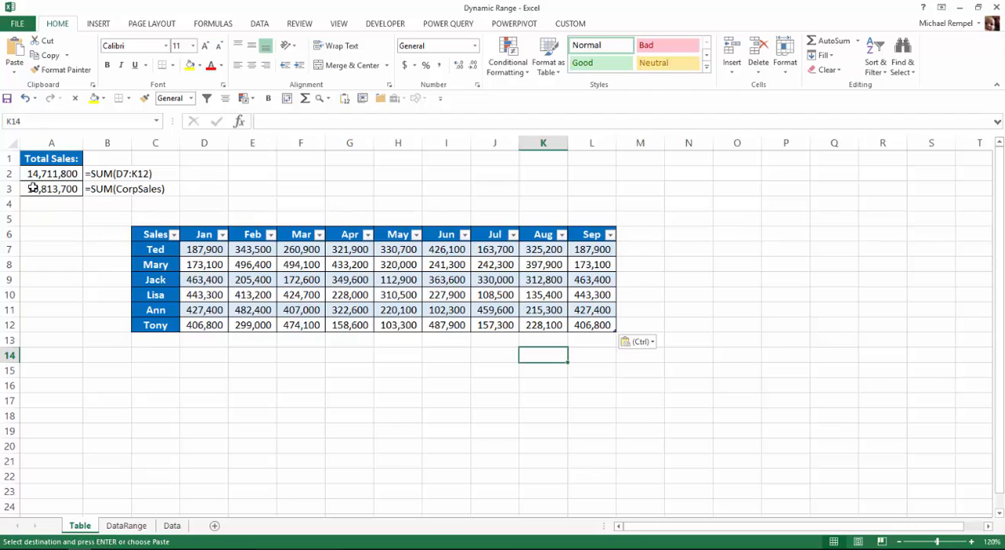
- Copy the Elsa row from Data into C13 under Tony, raising the table total to 19,587,400
click(171, 525)
drag(157, 158, 581, 159)
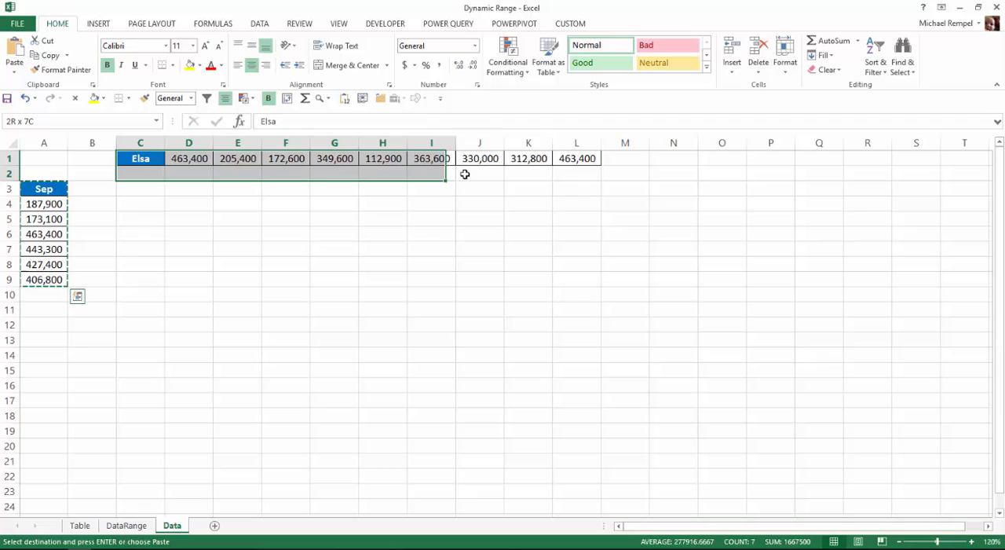
key(ctrl+c)
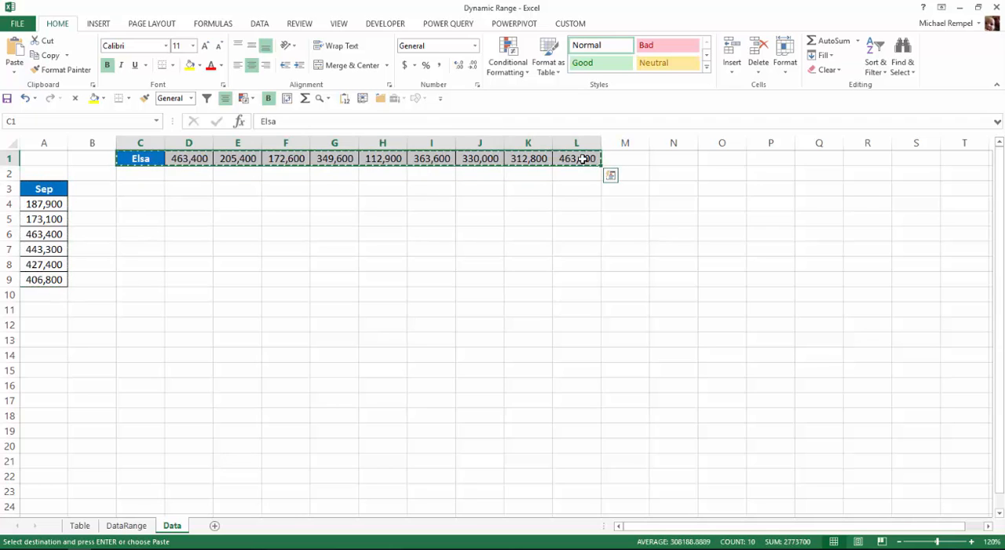
click(81, 526)
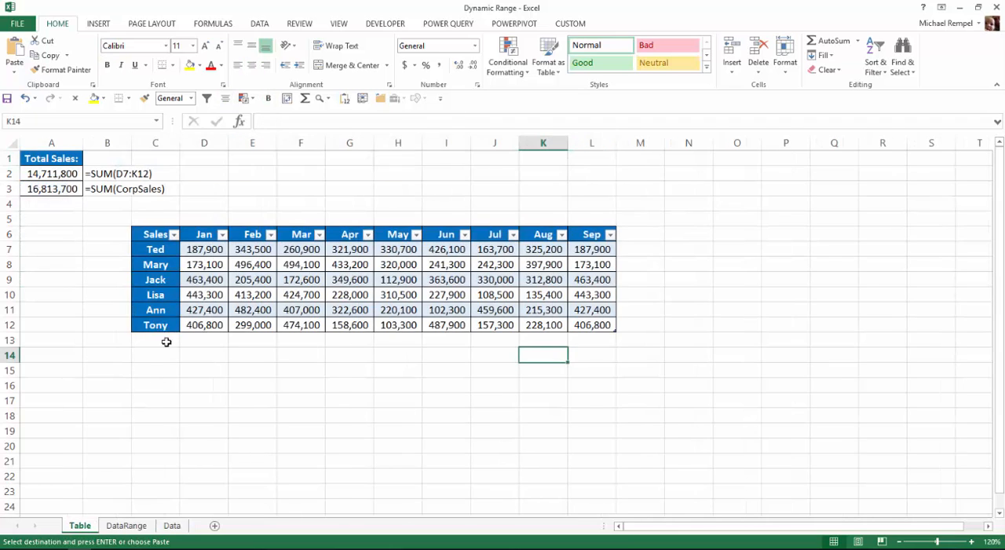
click(156, 340)
key(ctrl+v)
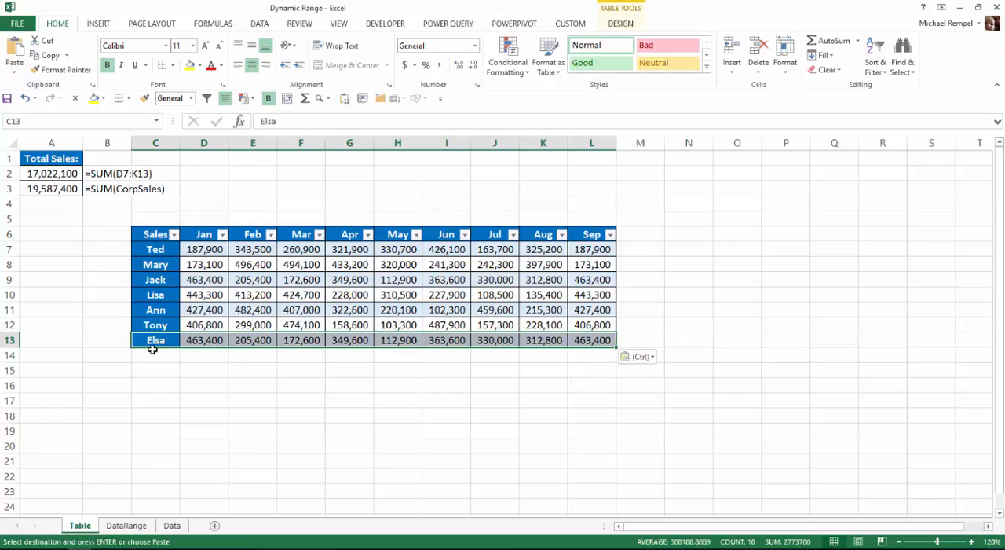
click(96, 267)
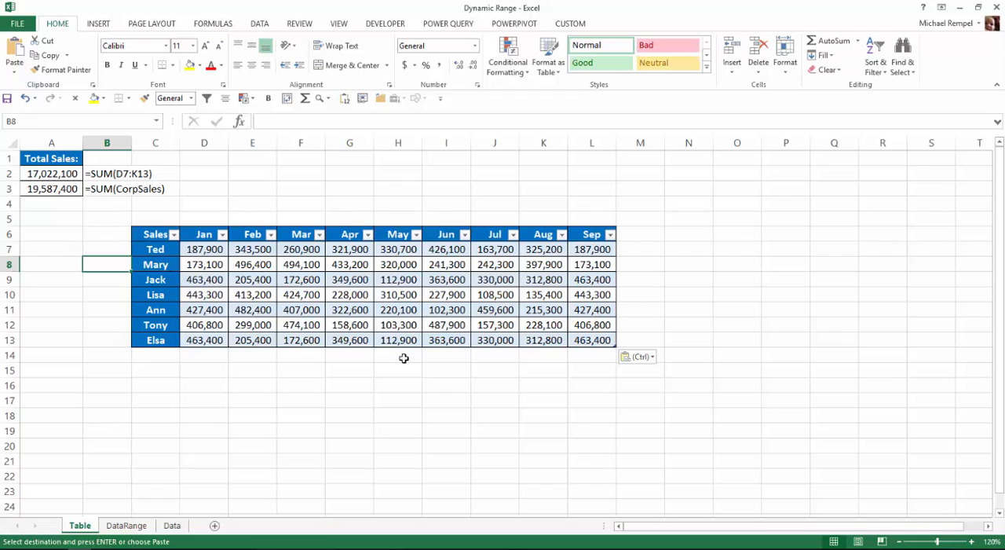
- On the DataRange sheet, enter =SUM(D7:K12) in A2, totalling 14,711,800
click(142, 530)
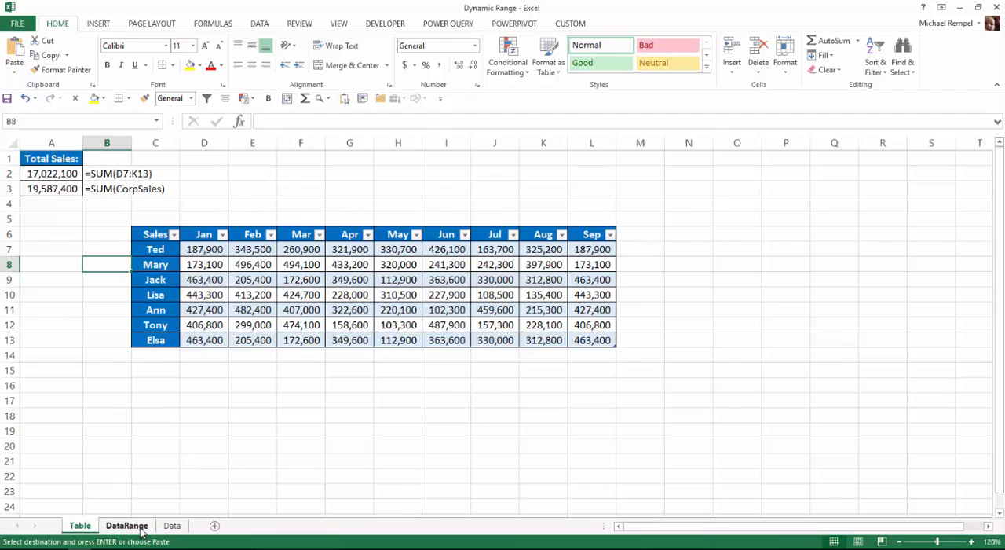
click(58, 173)
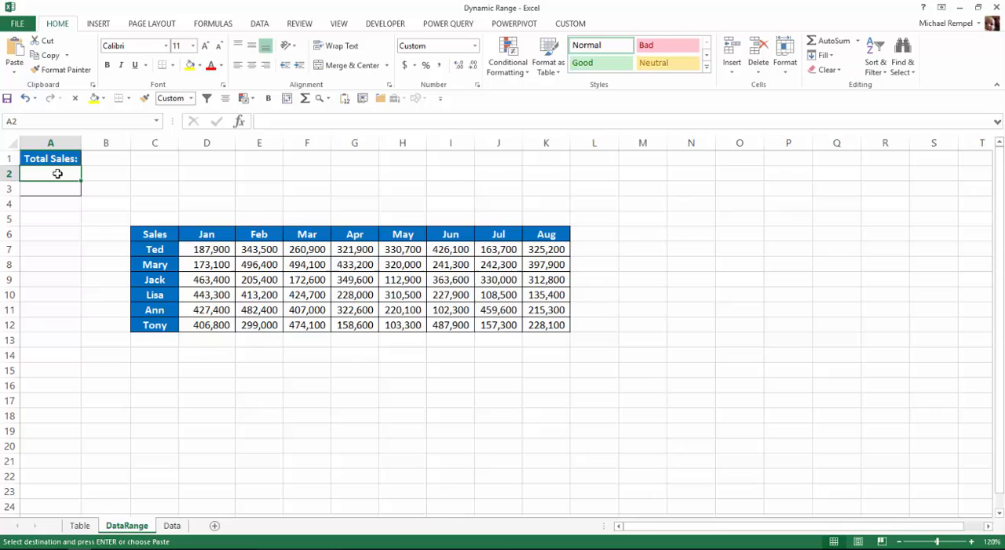
text(=sum)
key(Tab)
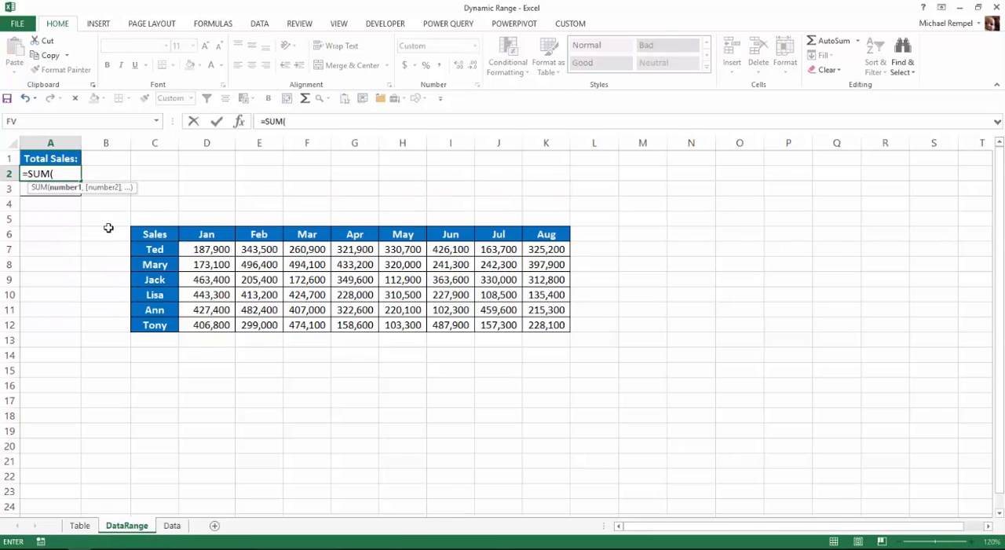
drag(212, 249, 535, 323)
text(D7:K12)
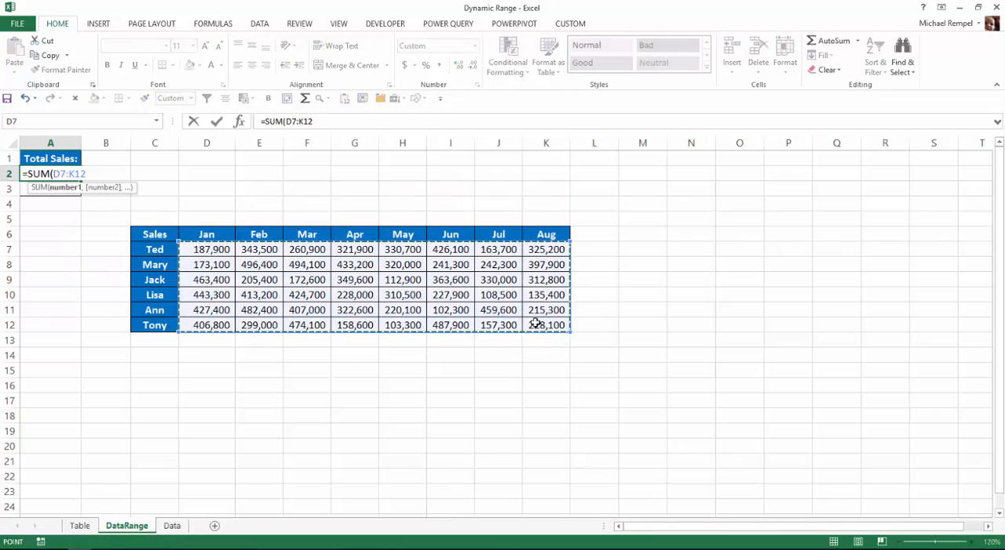
text())
key(Return)
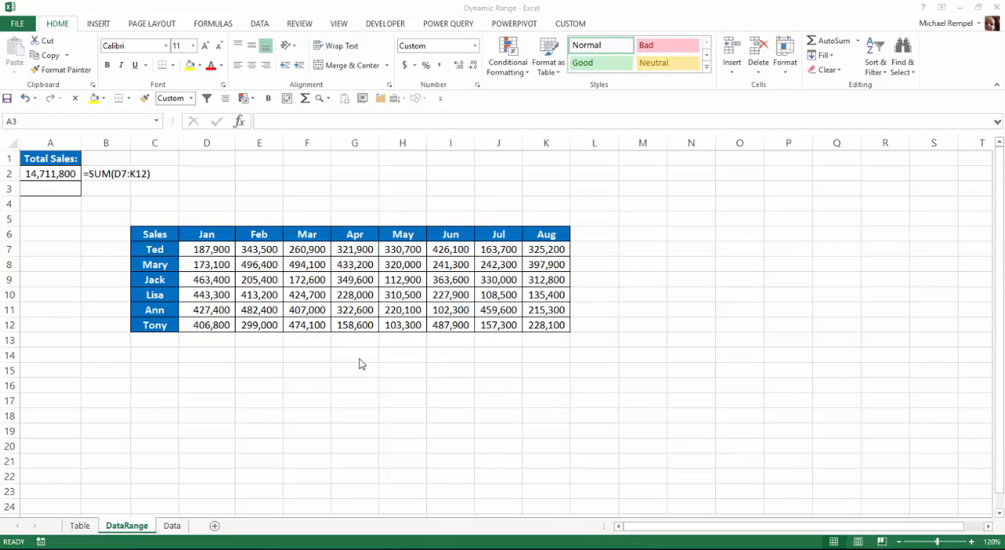
- Enter =SUM(OFFSET($C$6,1,1,6,8)) in A3, anchored on the absolute Sales header, giving 14,711,800
click(65, 191)
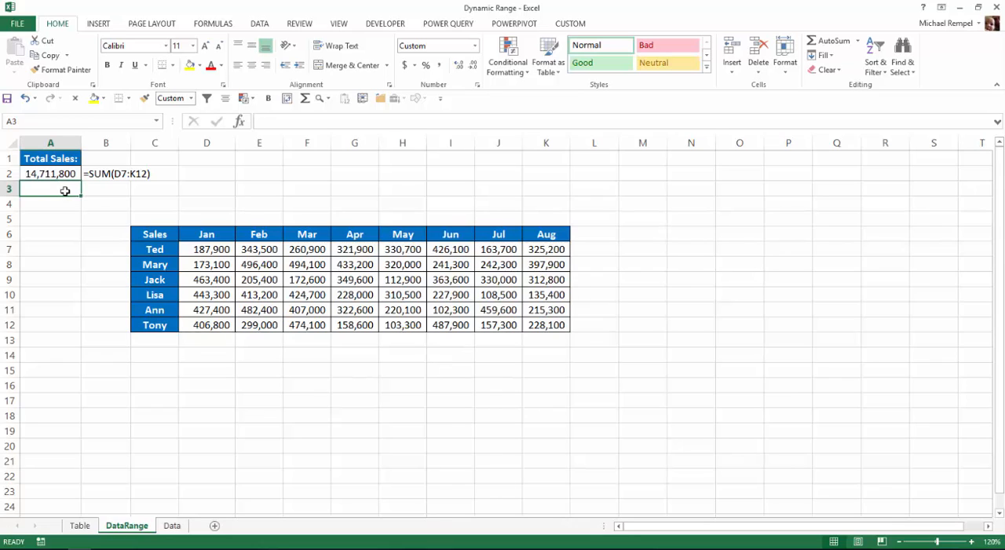
text(=S)
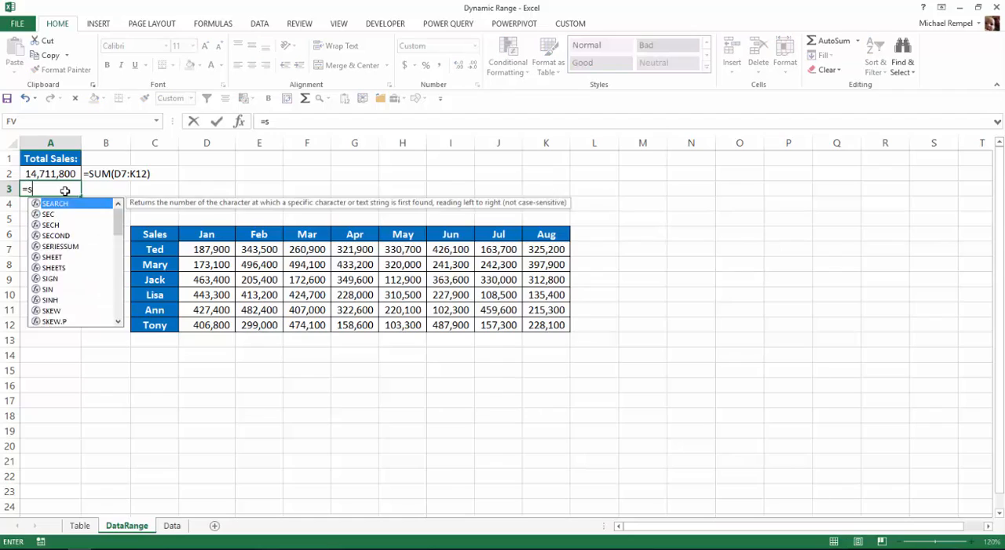
text(UM(o)
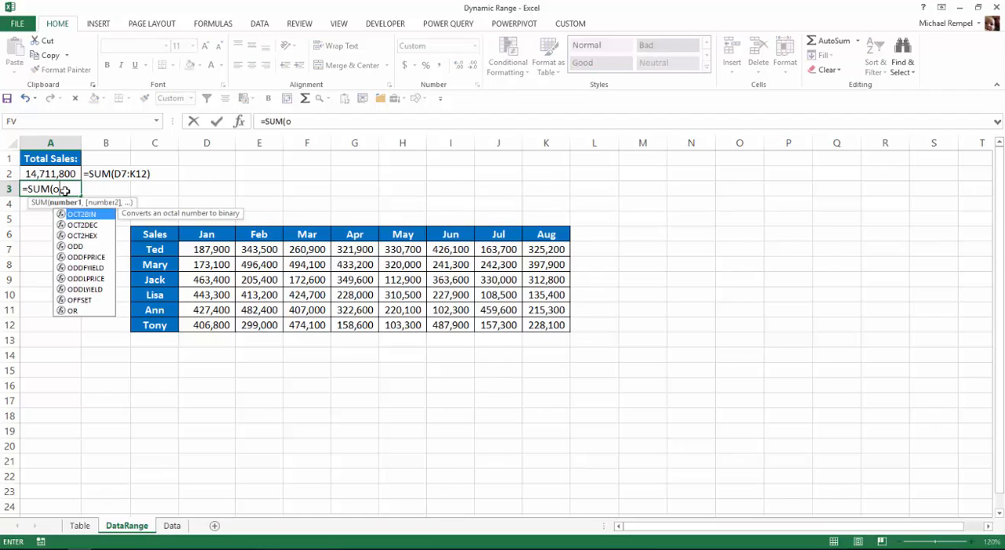
text(ff)
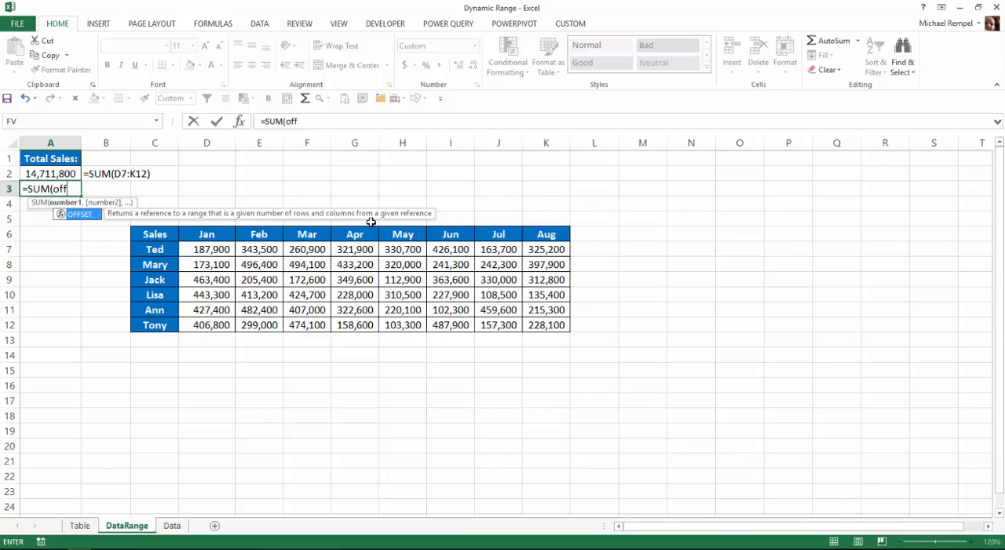
key(Tab)
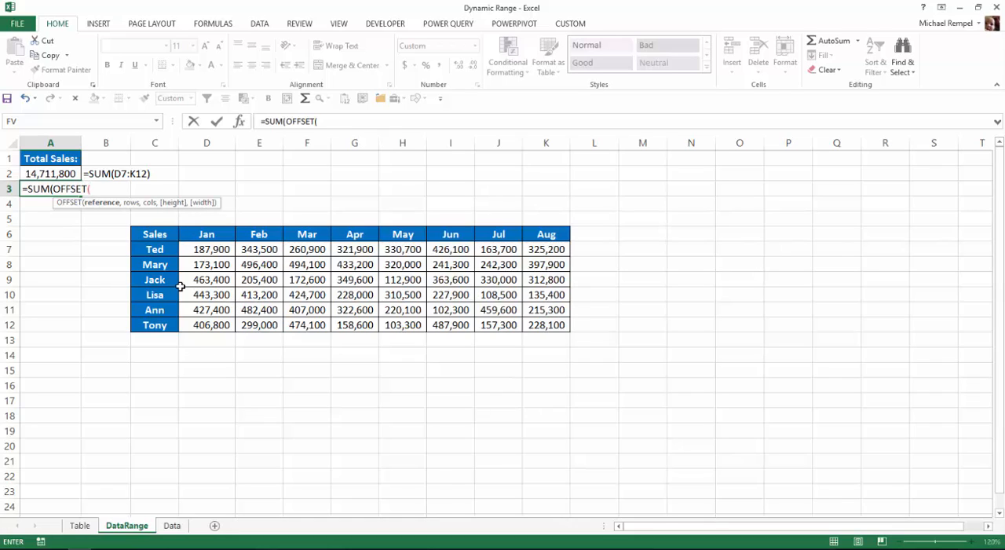
click(153, 235)
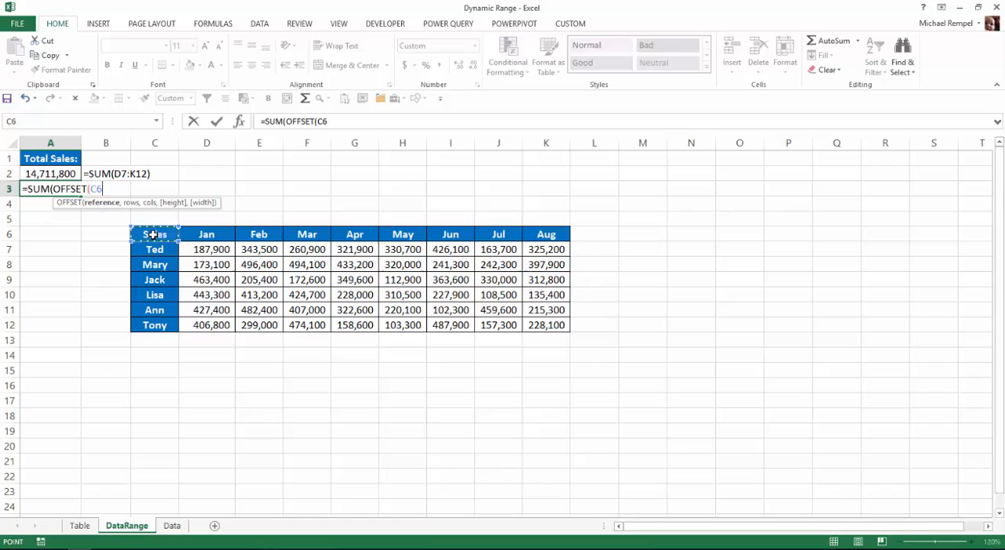
key(F4)
text($C$6,1)
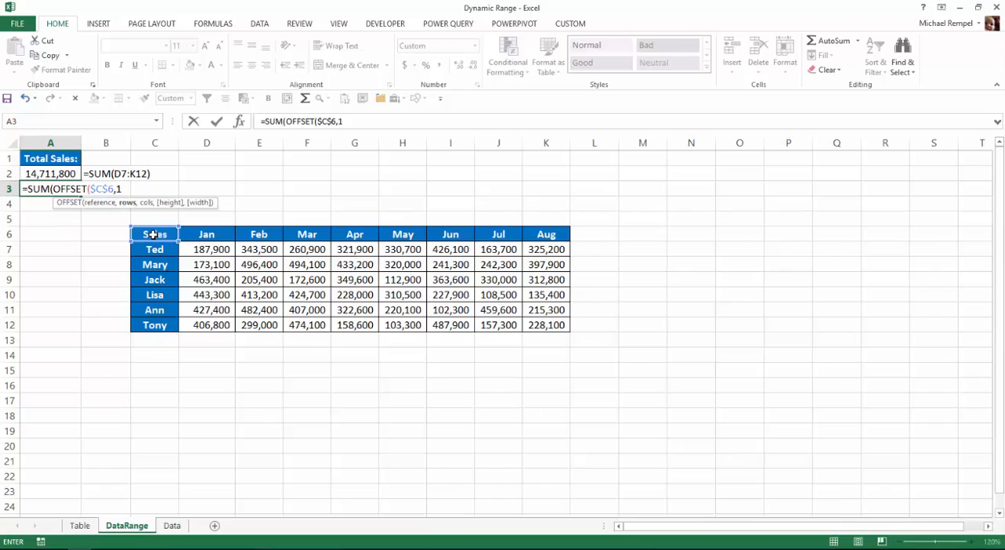
text(,1,)
text(6,8)
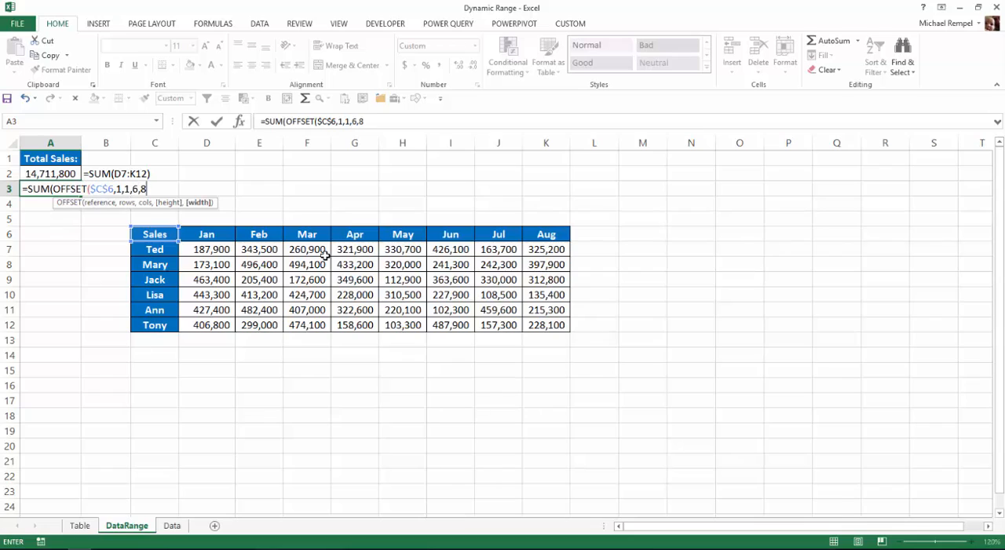
text())
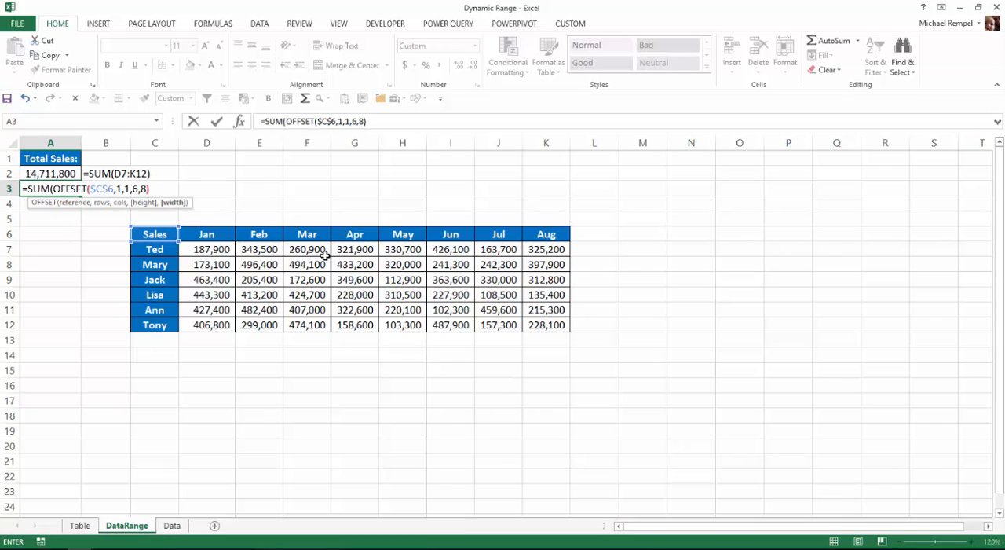
text())
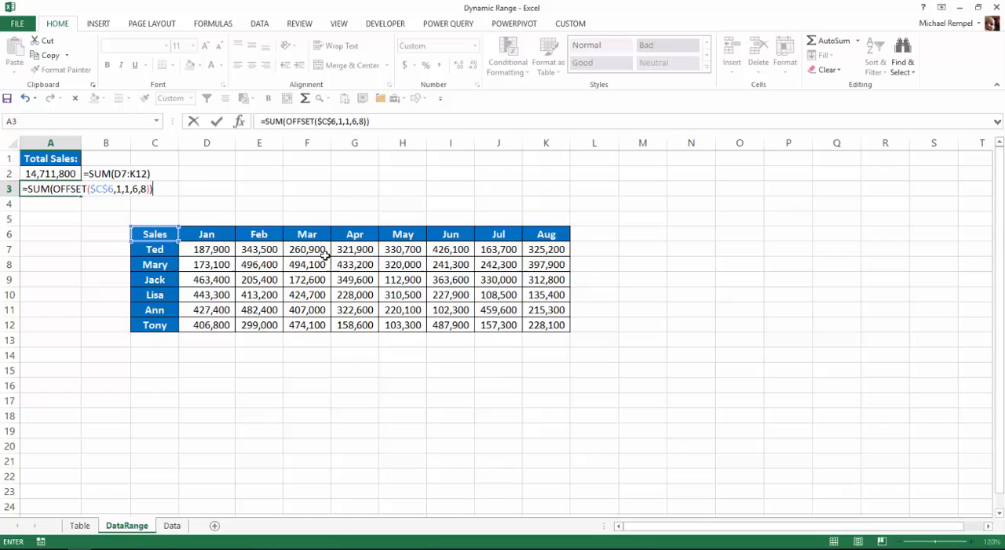
key(Return)
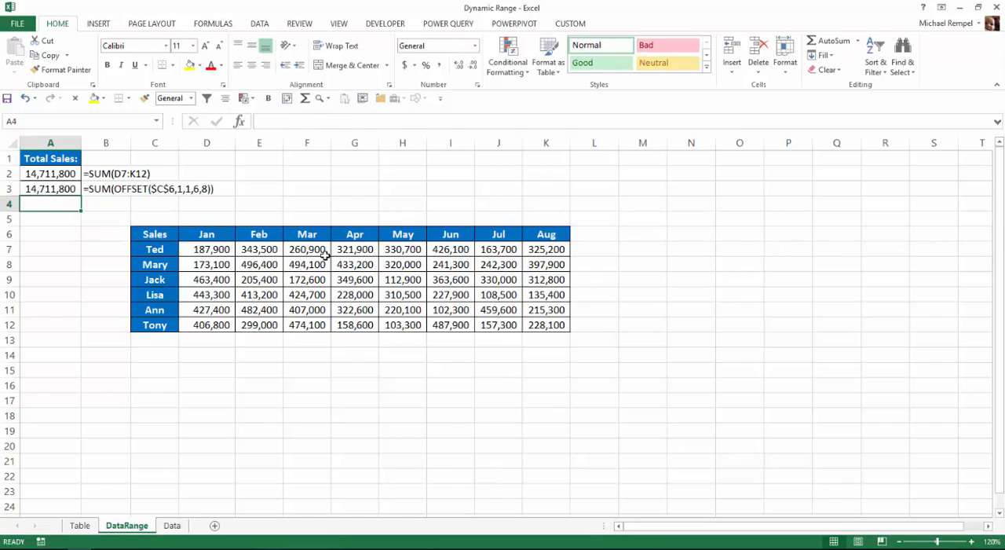
- Replace the OFFSET height 6 with COUNT(D:D) in the A3 formula
key(Up)
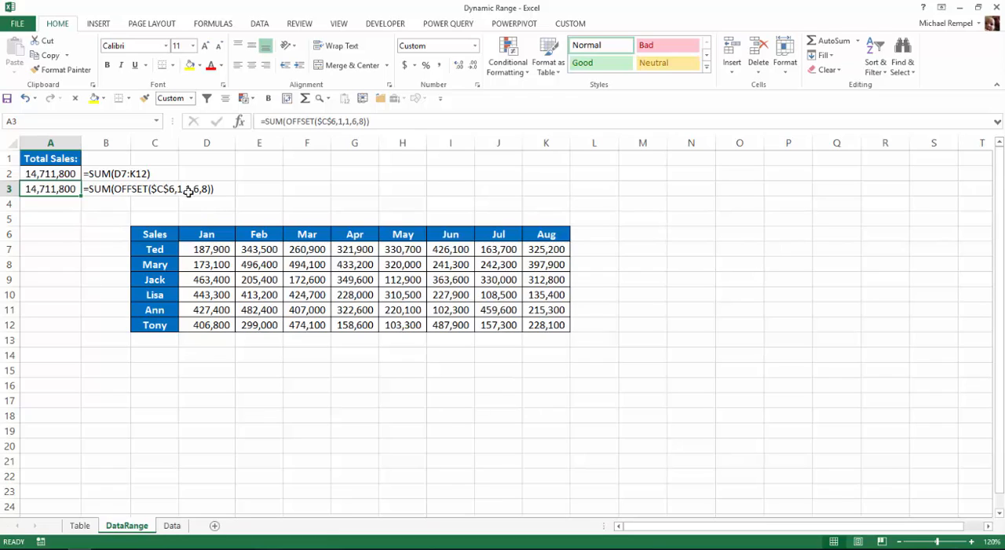
click(358, 121)
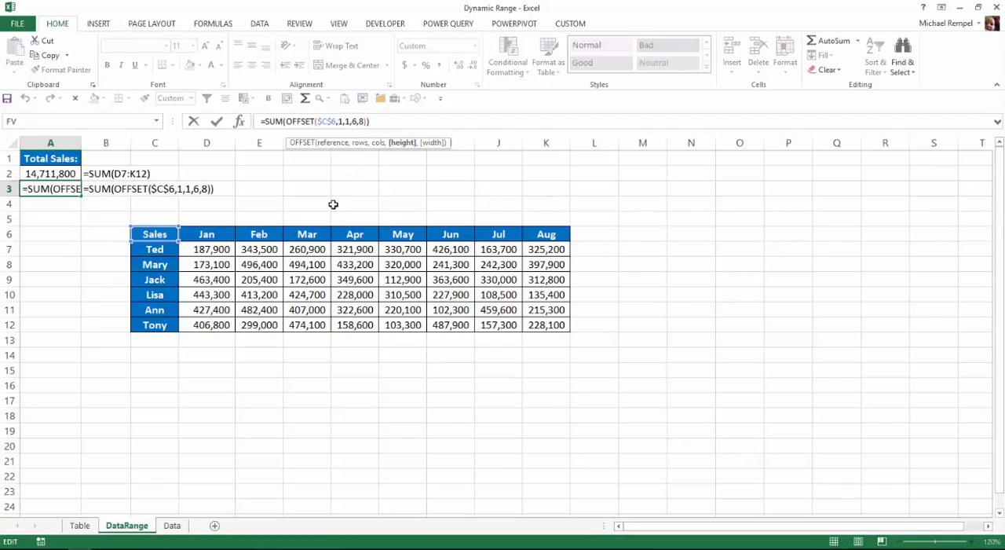
key(BackSpace)
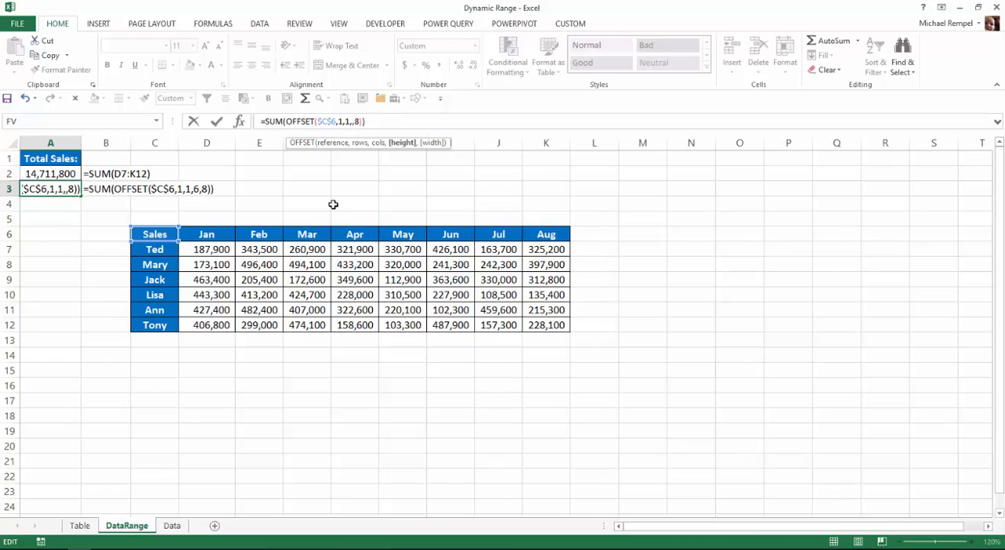
text(counmt)
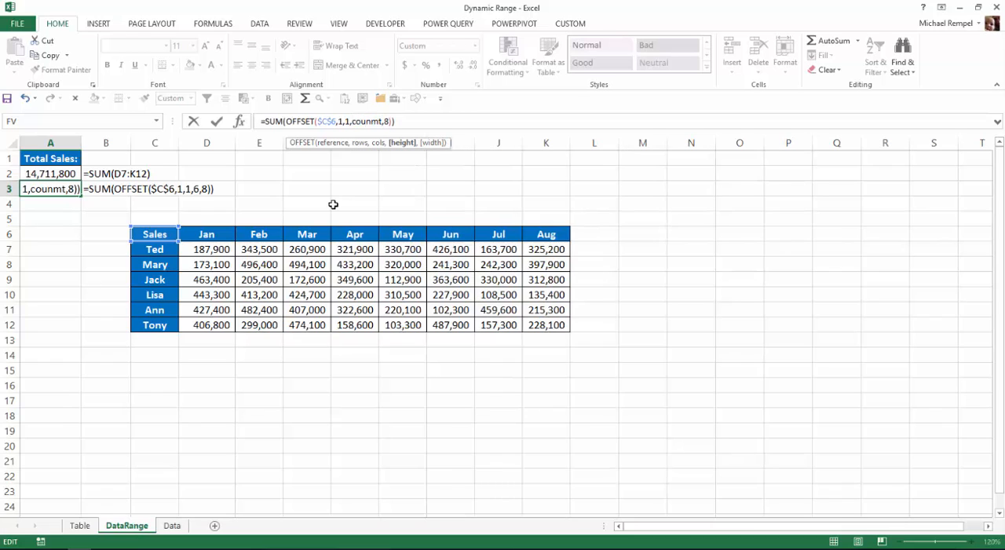
key(BackSpace)
key(BackSpace)
key(BackSpace)
key(Tab)
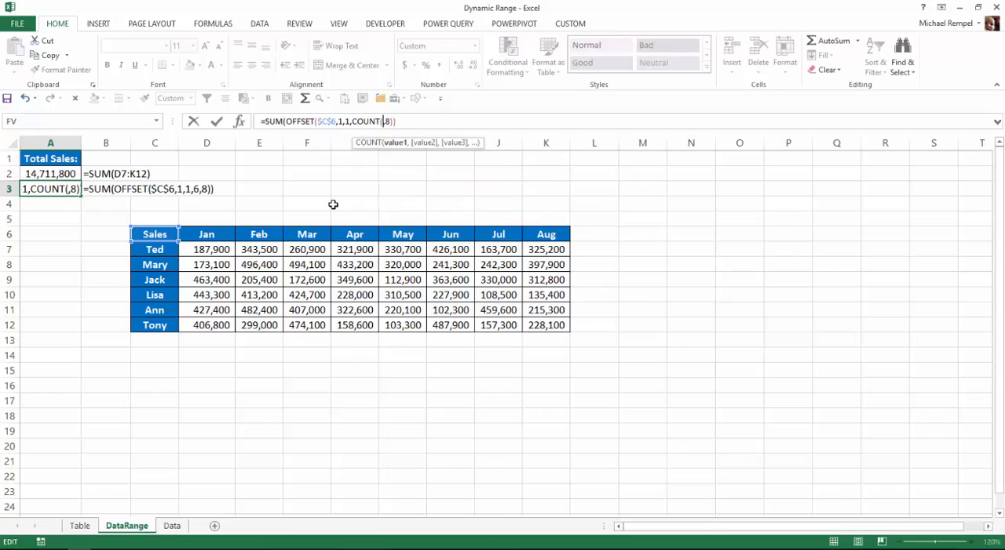
click(204, 144)
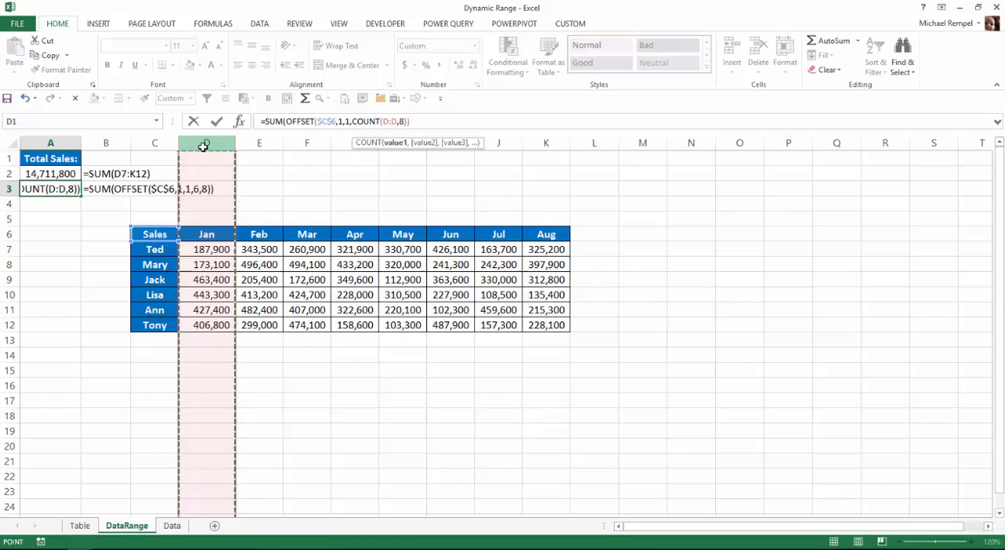
text())
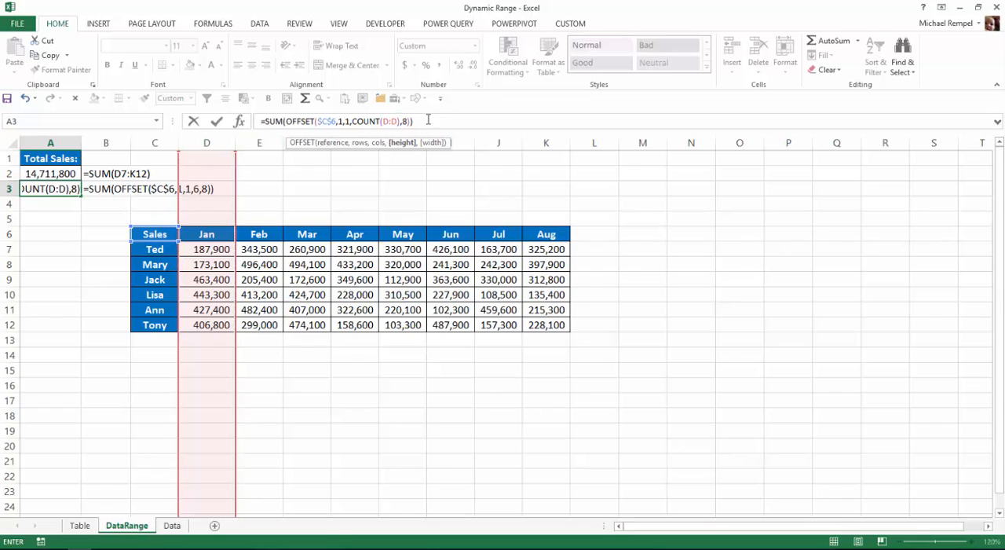
- Replace the width 8 with COUNT(7:7) and commit, still returning 14,711,800
click(407, 121)
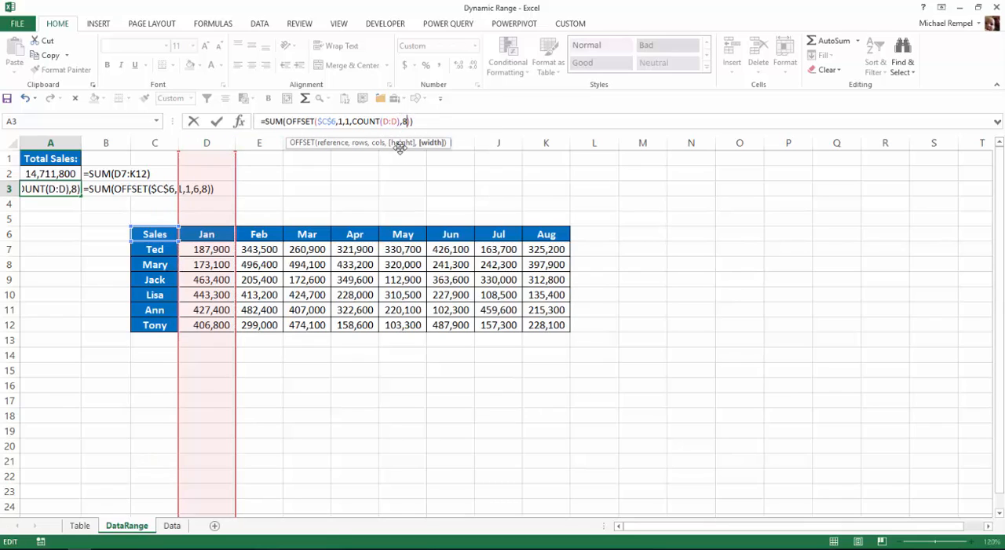
key(BackSpace)
text(count)
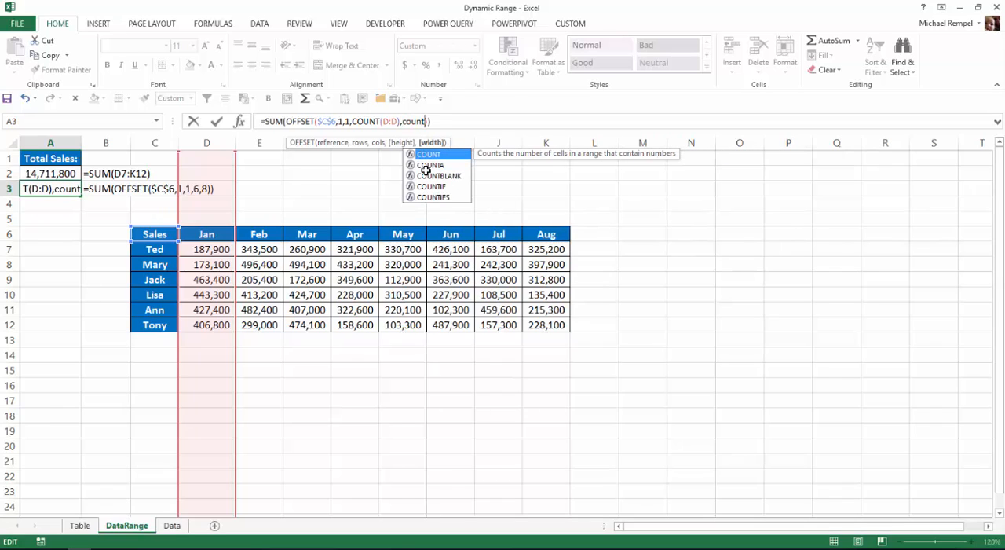
key(Tab)
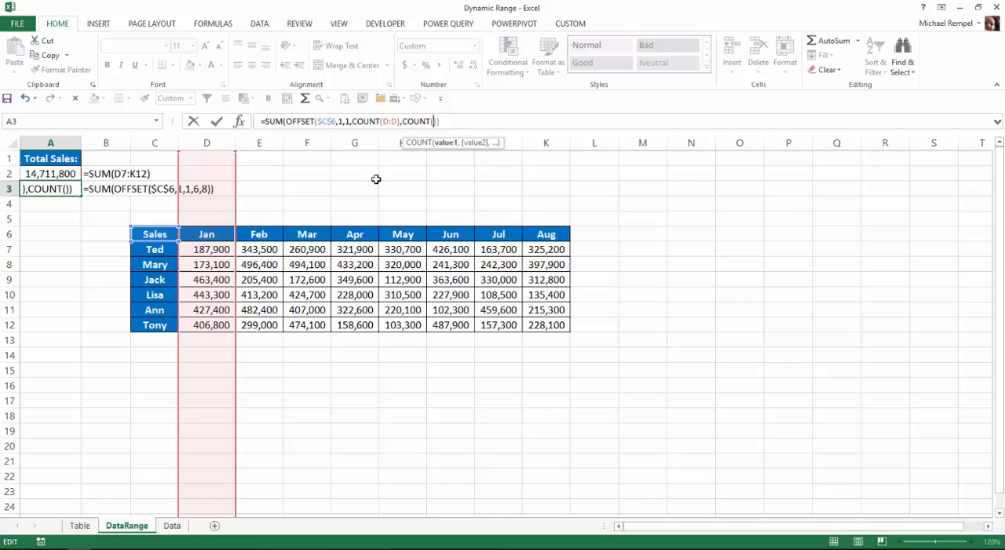
click(9, 248)
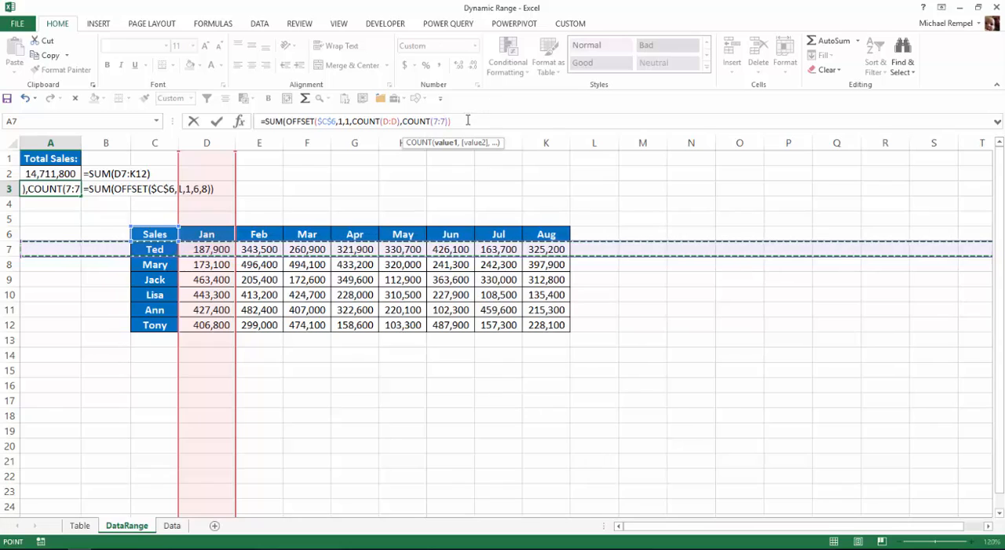
text())
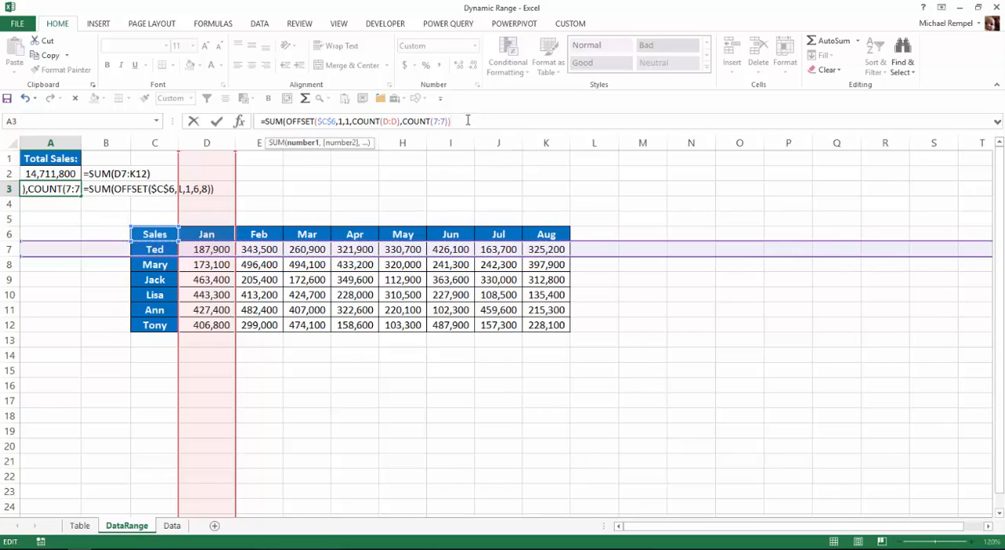
text()))
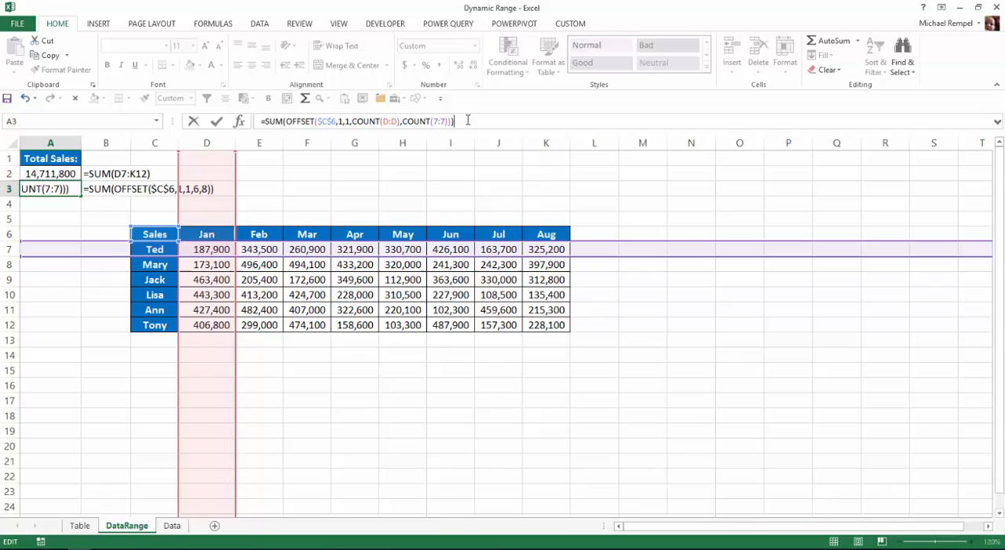
key(Return)
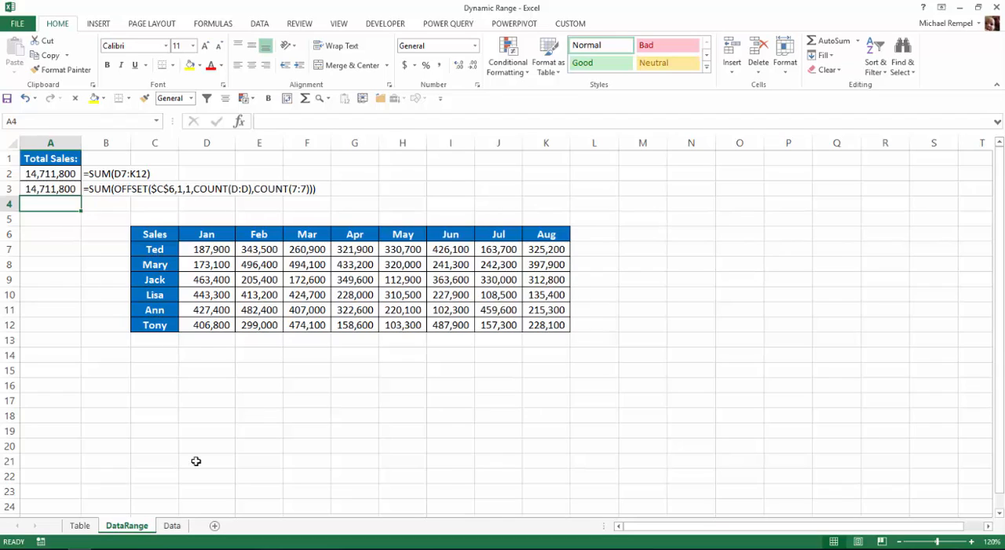
- Copy the Sep column from Data next to Aug on DataRange, lifting A3 to 16,813,700
click(172, 526)
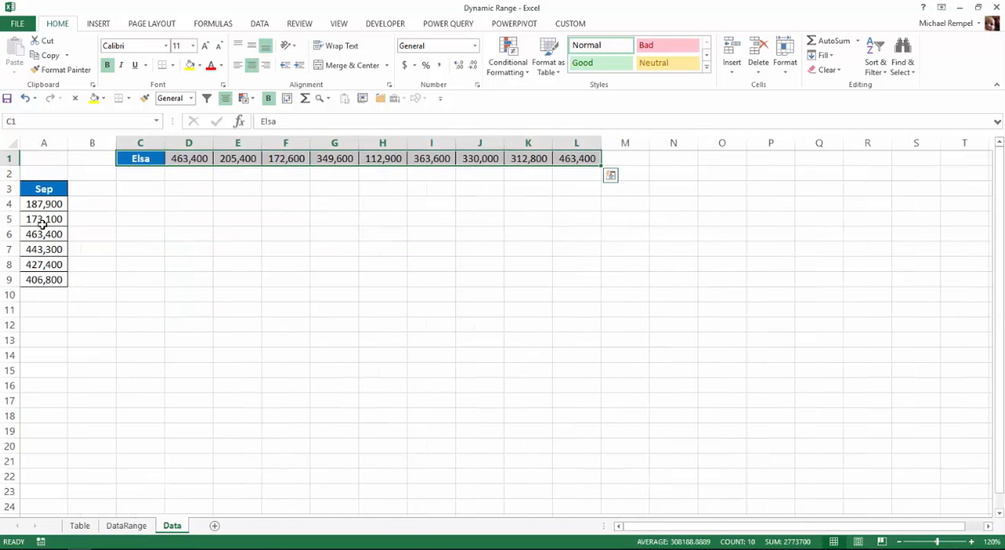
drag(36, 189, 33, 283)
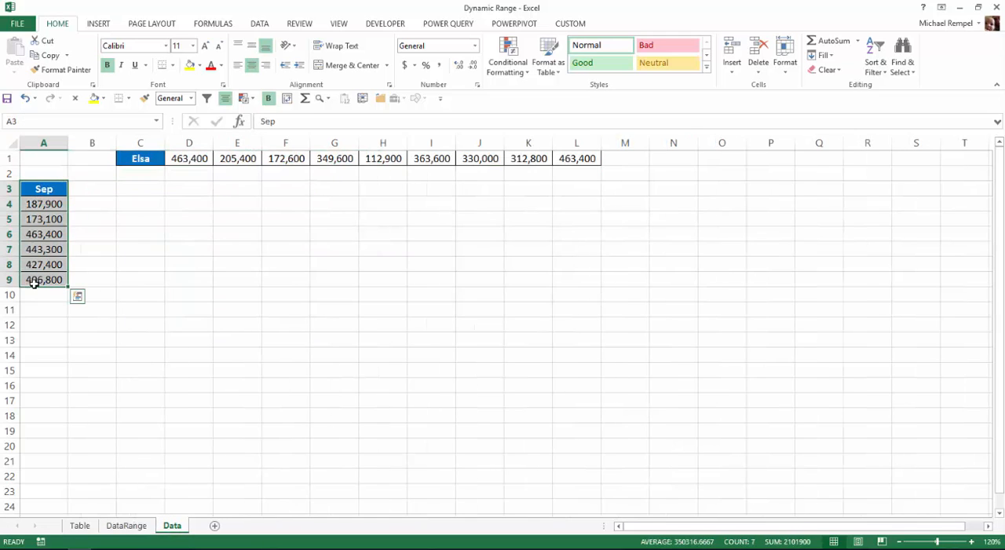
key(ctrl+c)
scroll(62, 393, down, 1)
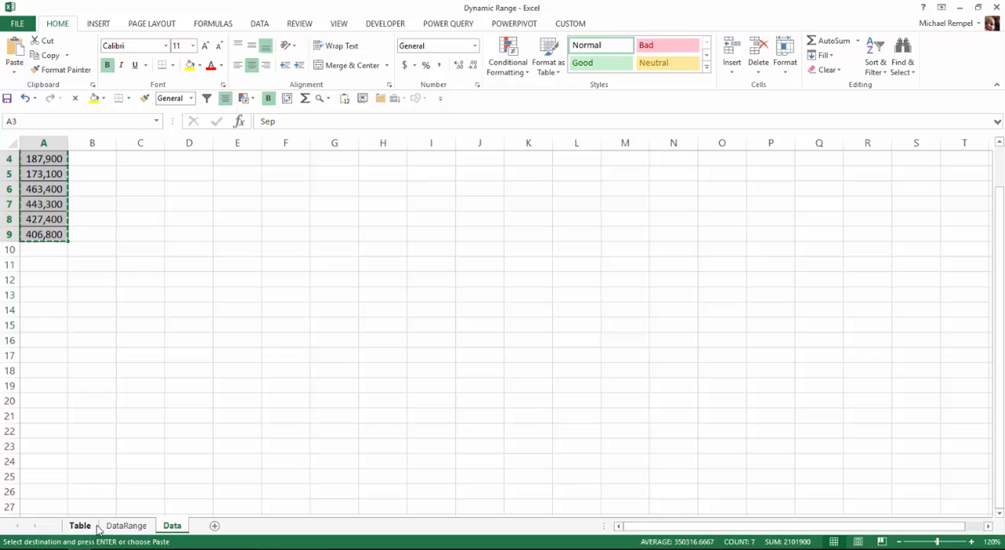
click(113, 526)
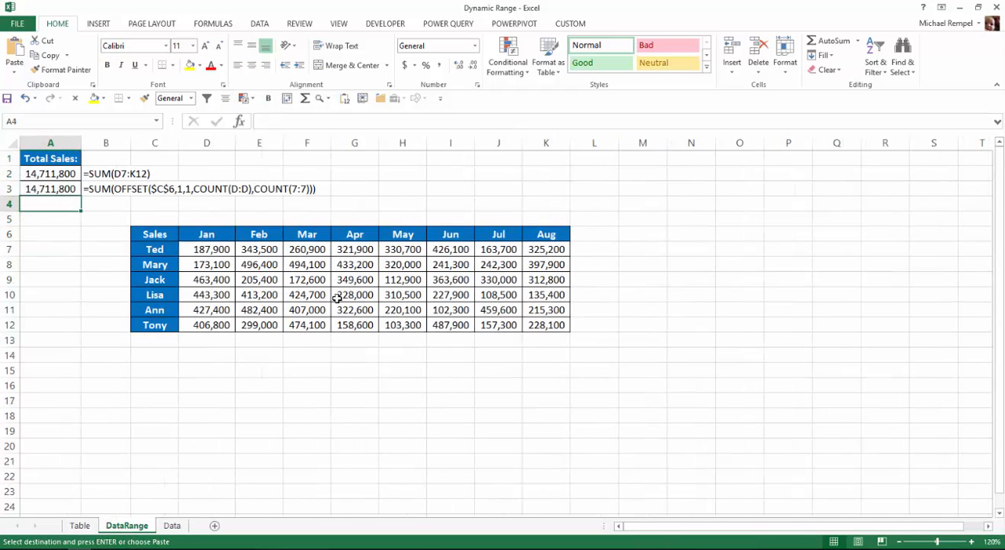
click(584, 238)
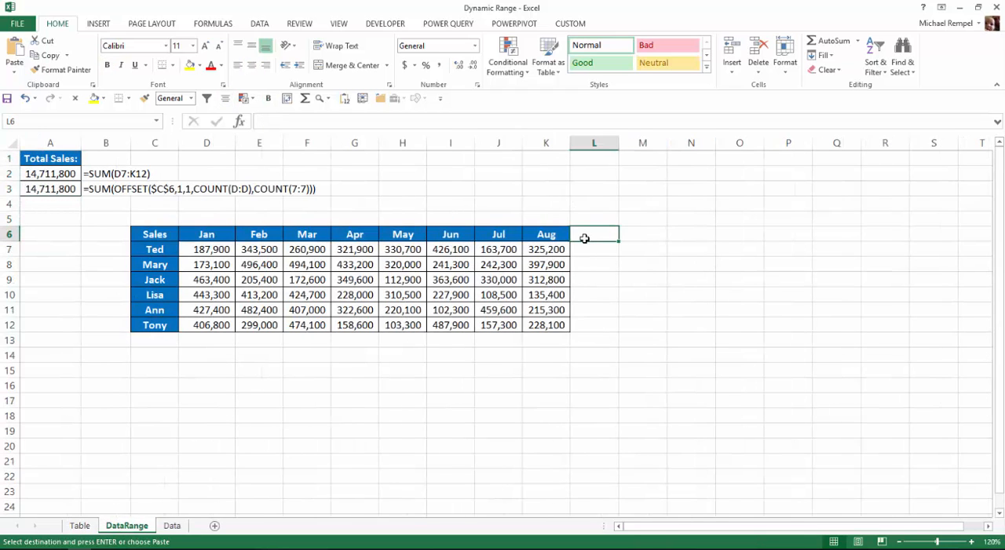
key(ctrl+v)
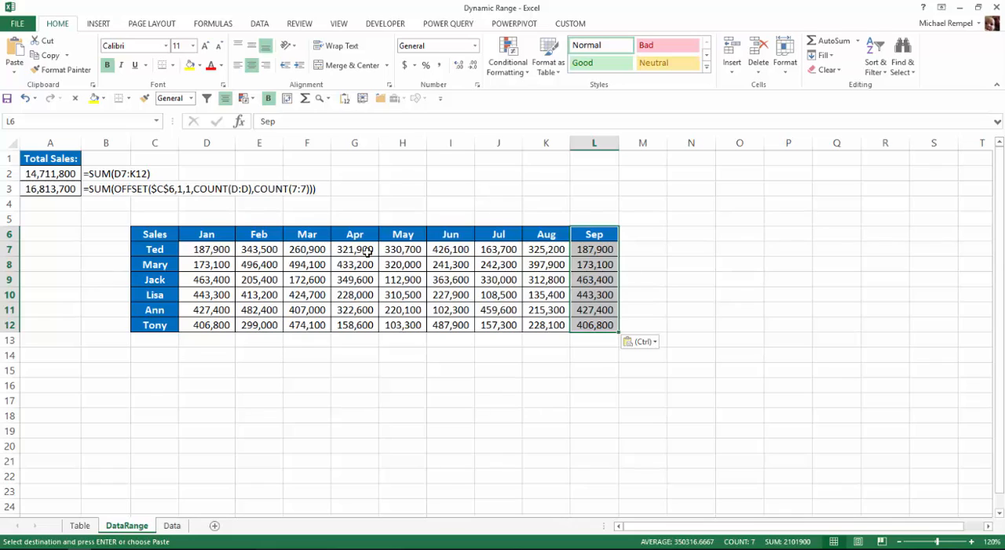
click(590, 252)
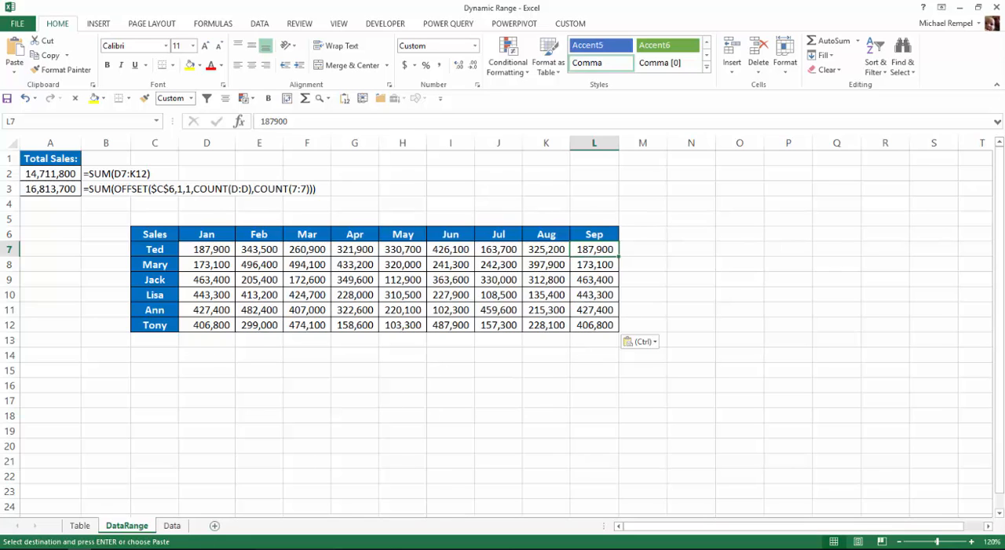
- Copy the Elsa row from Data under Tony on DataRange, raising A3 to 19,587,400
click(172, 525)
scroll(196, 353, up, 1)
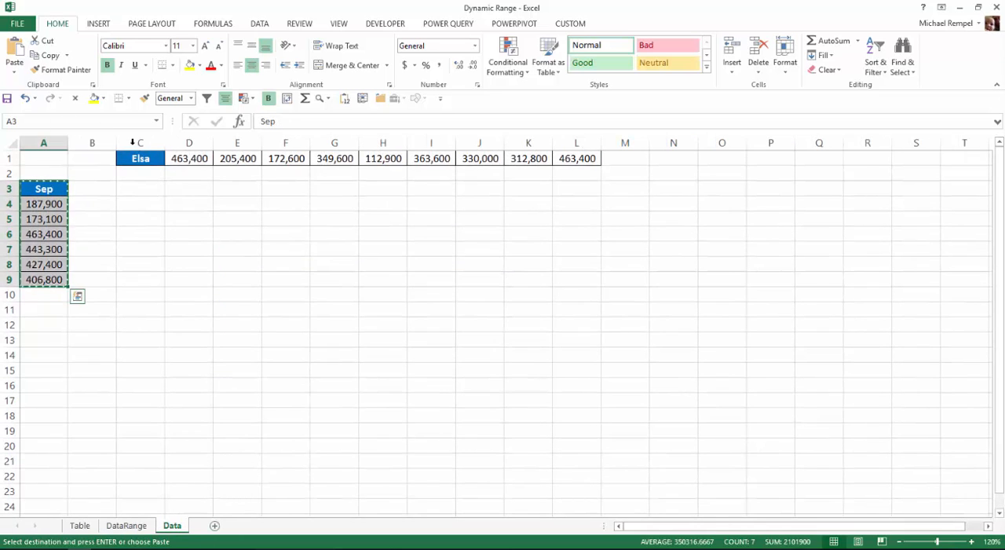
drag(147, 159, 570, 161)
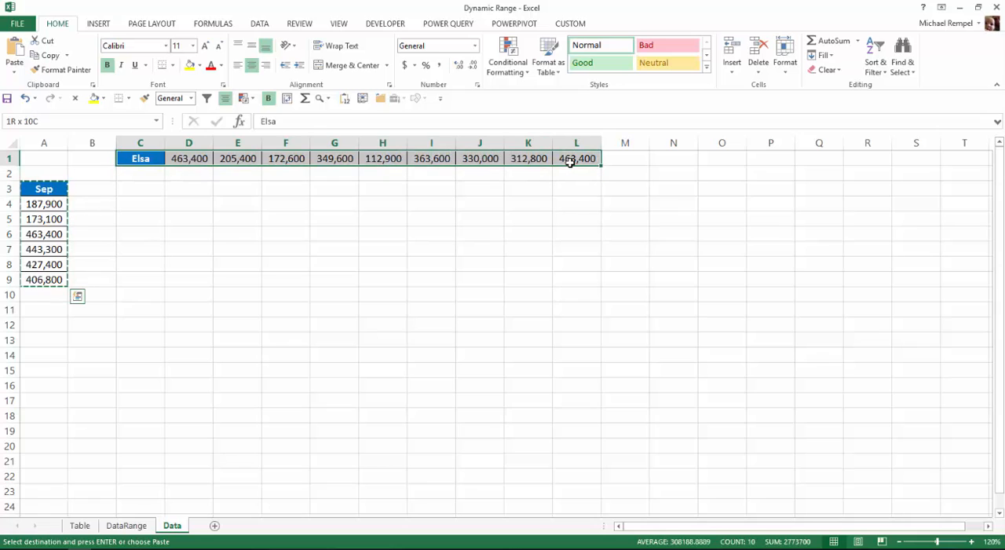
key(ctrl+c)
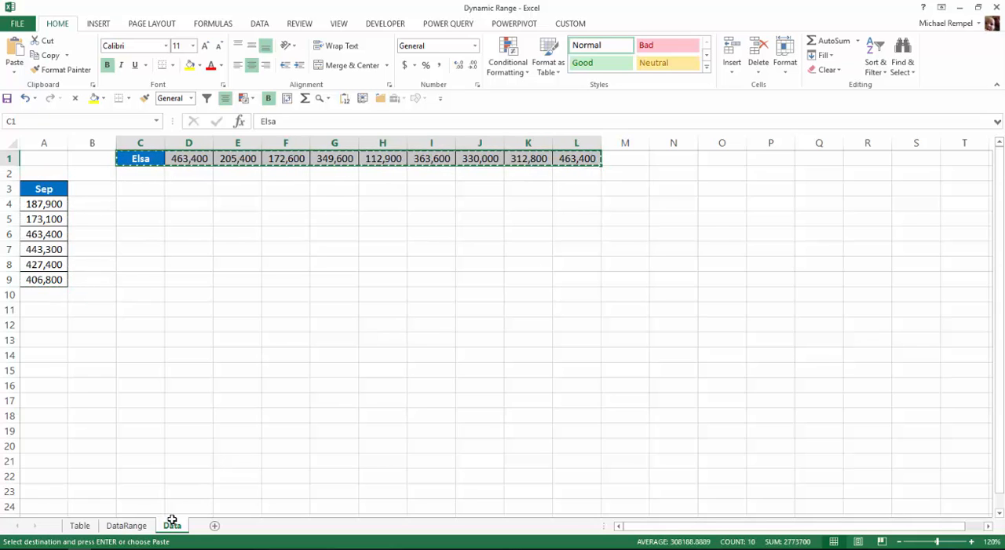
click(126, 525)
click(150, 341)
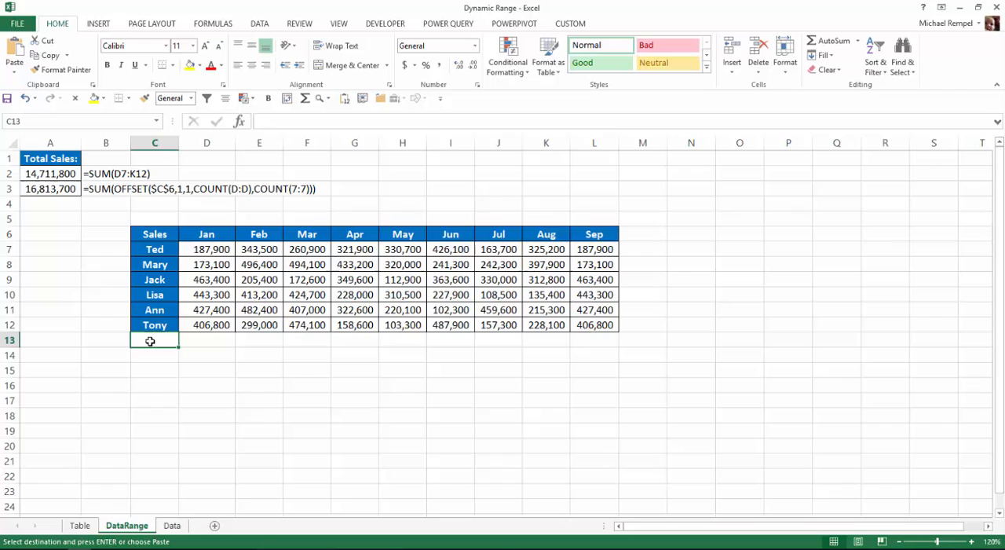
key(ctrl+v)
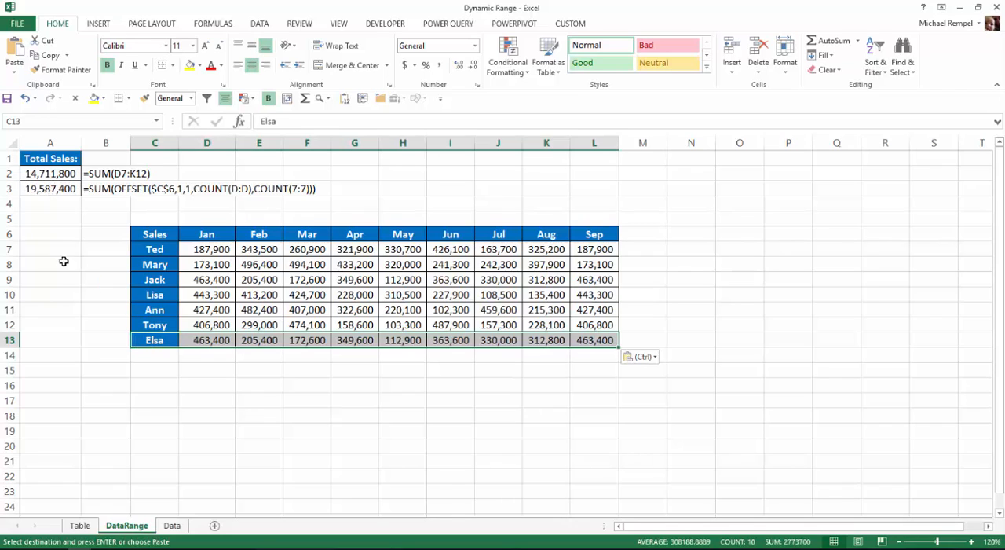
- Change the static total in A2 to =SUM(D7:L13), giving 19,587,400
click(41, 172)
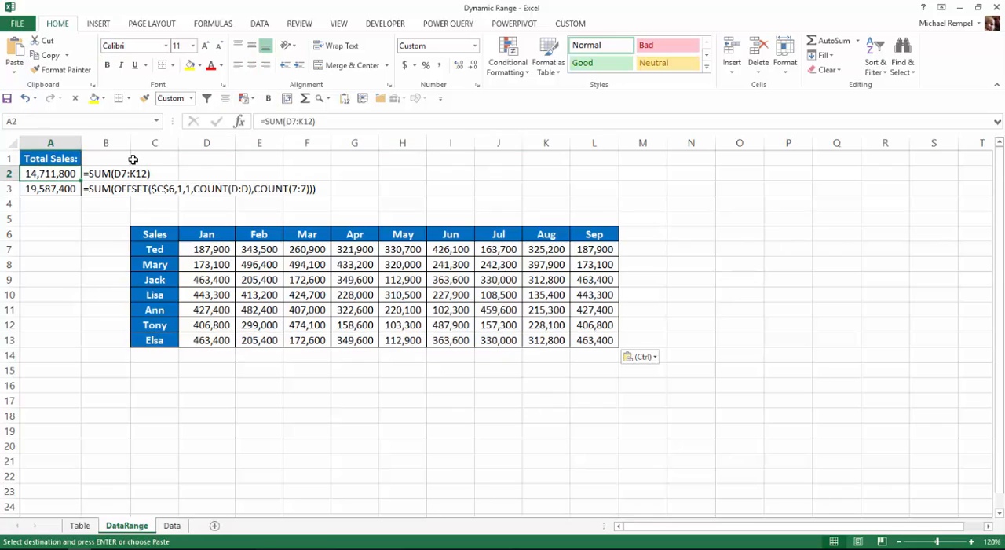
click(311, 122)
key(BackSpace)
key(BackSpace)
key(BackSpace)
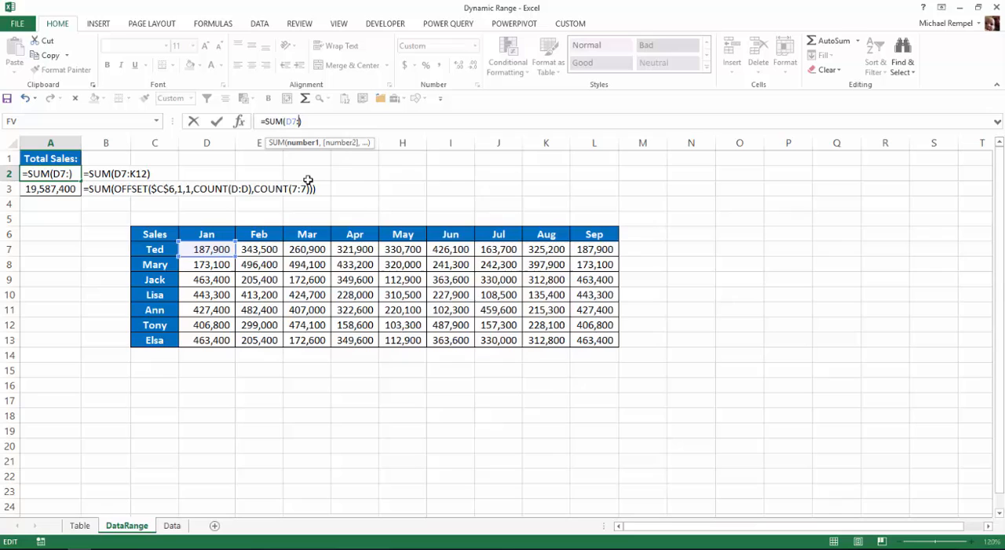
key(BackSpace)
key(BackSpace)
key(BackSpace)
drag(192, 253, 597, 344)
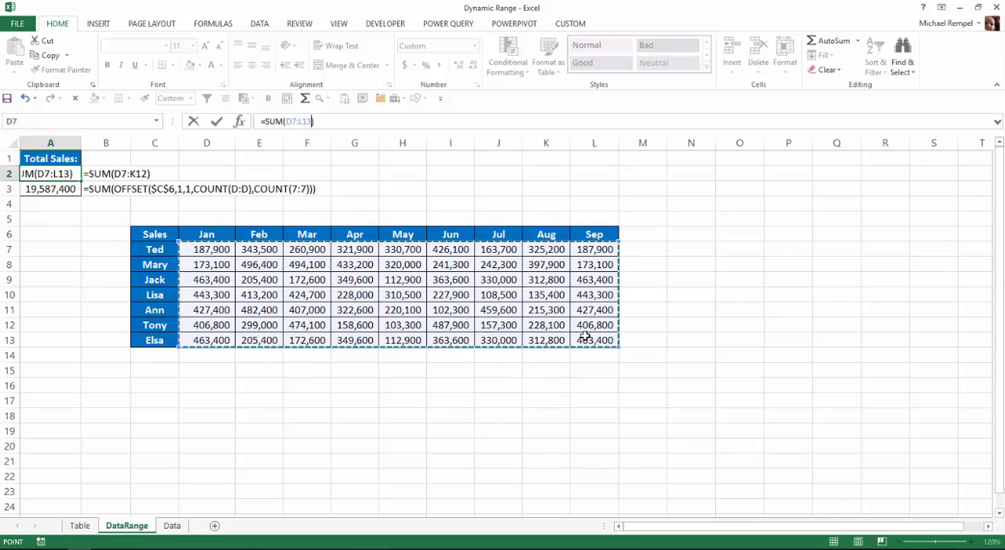
key(Return)
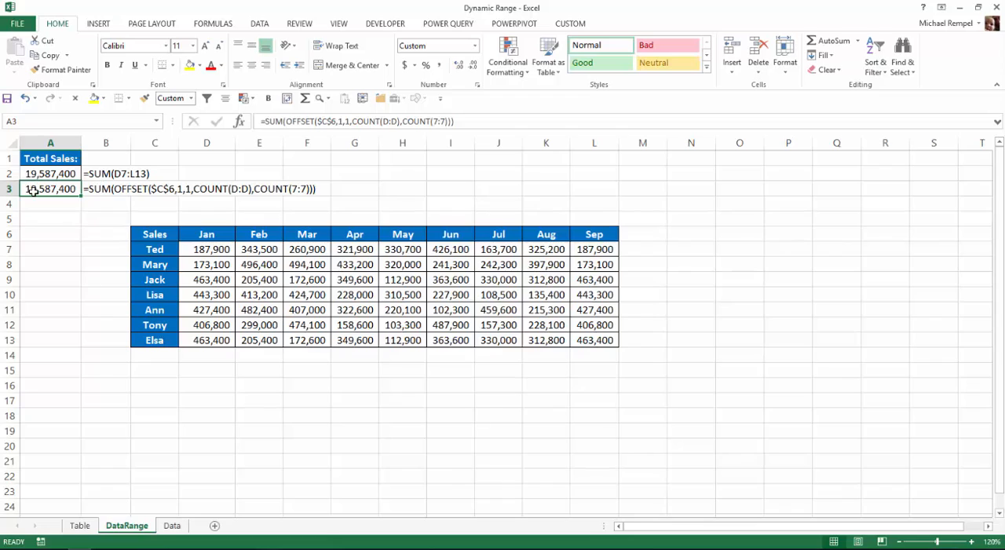